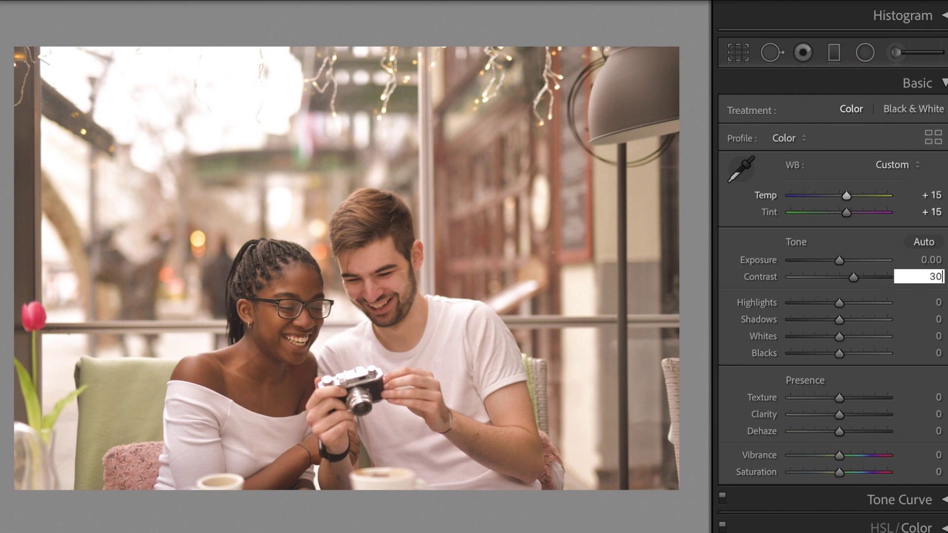
# Set the photo's highlights to -40 and its shadows to +30
pyautogui.write('-40')
pyautogui.press('Return')
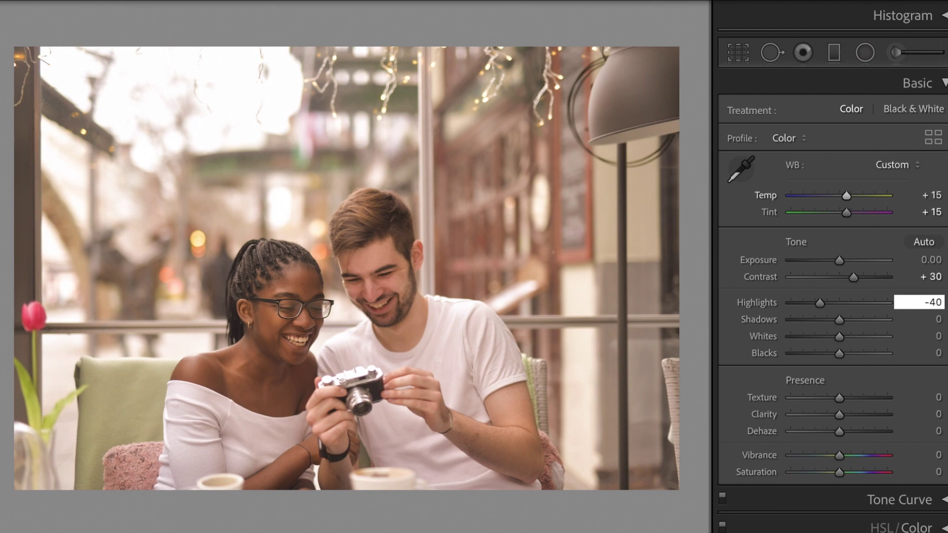
pyautogui.press('Tab')
pyautogui.write('30')
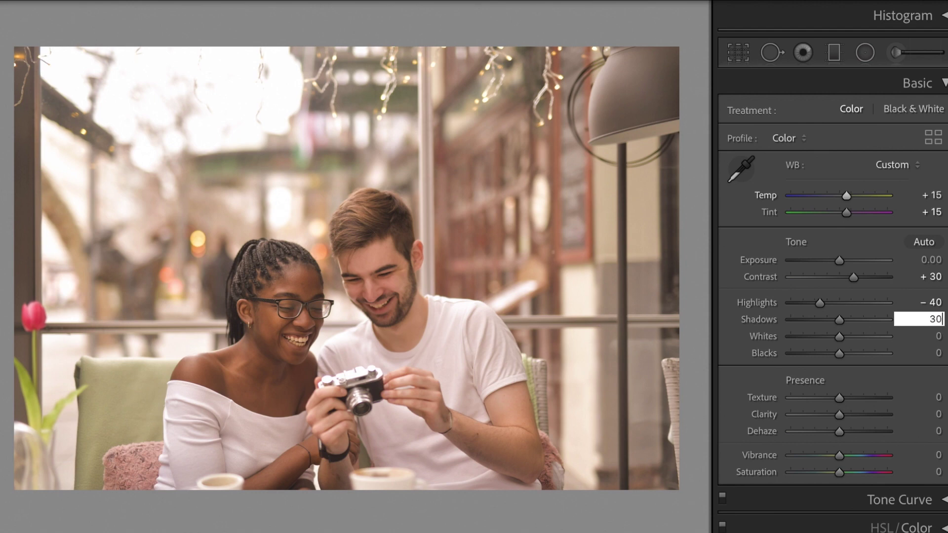
pyautogui.press('Return')
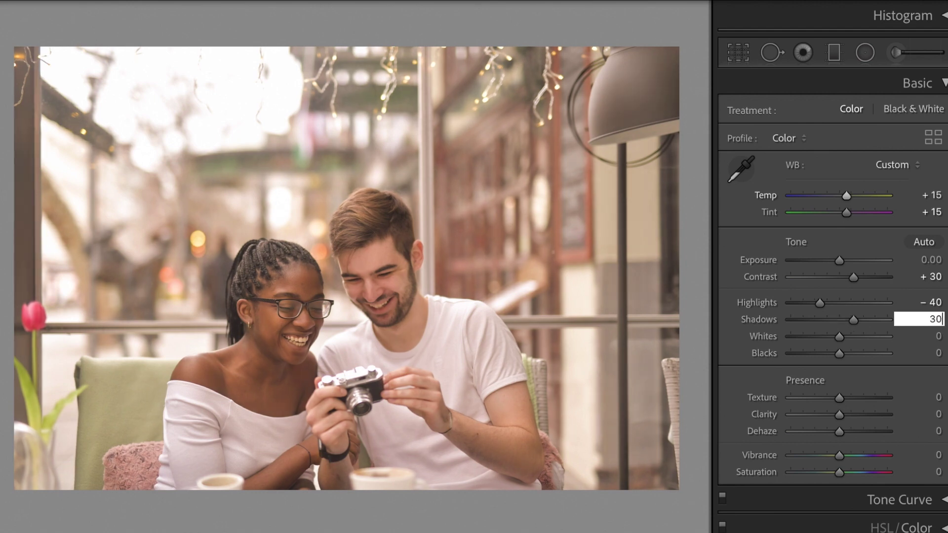
# Set the photo's whites to -30 and its blacks to +10
pyautogui.press('Tab')
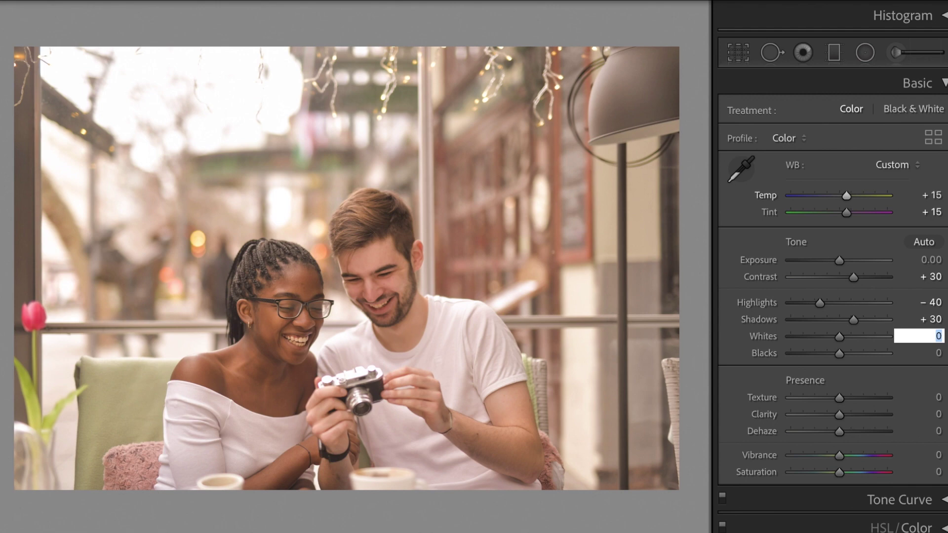
pyautogui.write('-30')
pyautogui.press('Return')
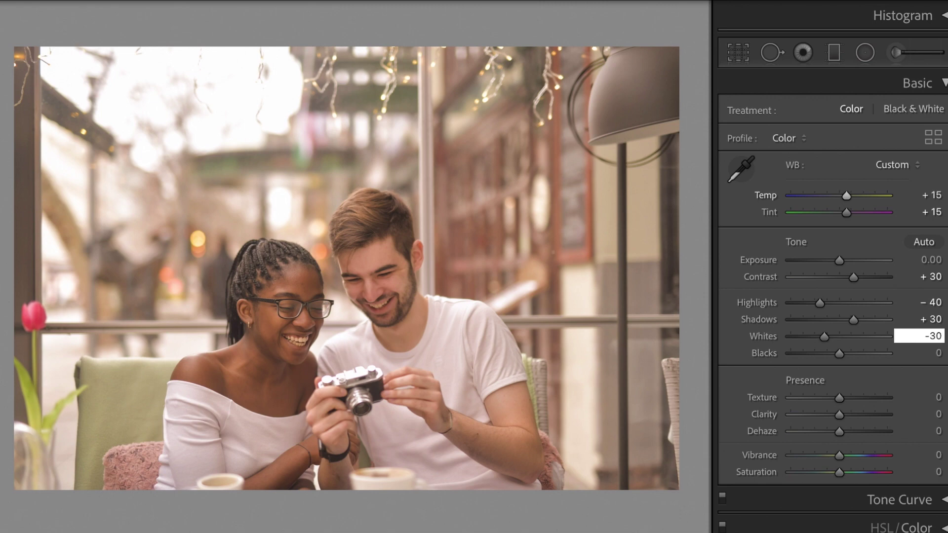
pyautogui.press('Tab')
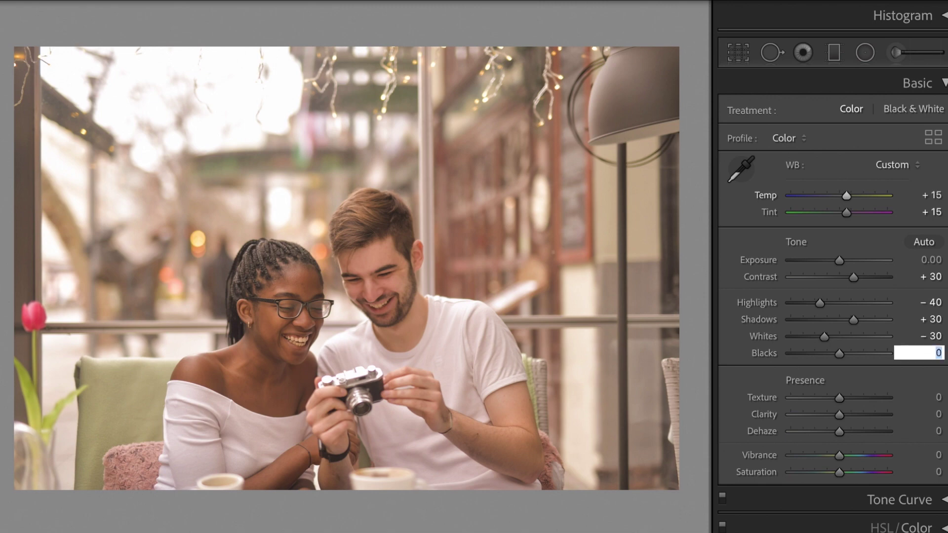
pyautogui.write('10')
pyautogui.press('Tab')
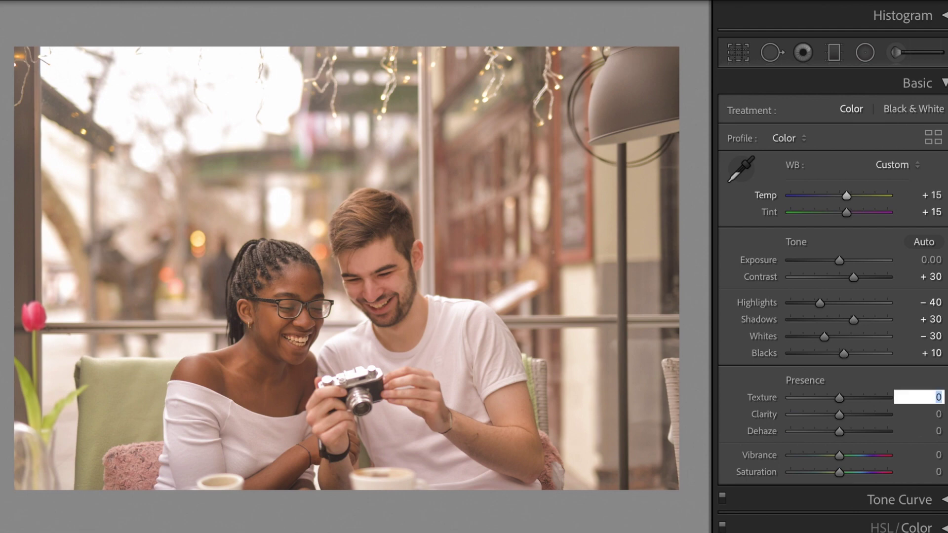
# Set the presence adjustments to texture +20, clarity +10 and dehaze +20
pyautogui.write('20')
pyautogui.press('Tab')
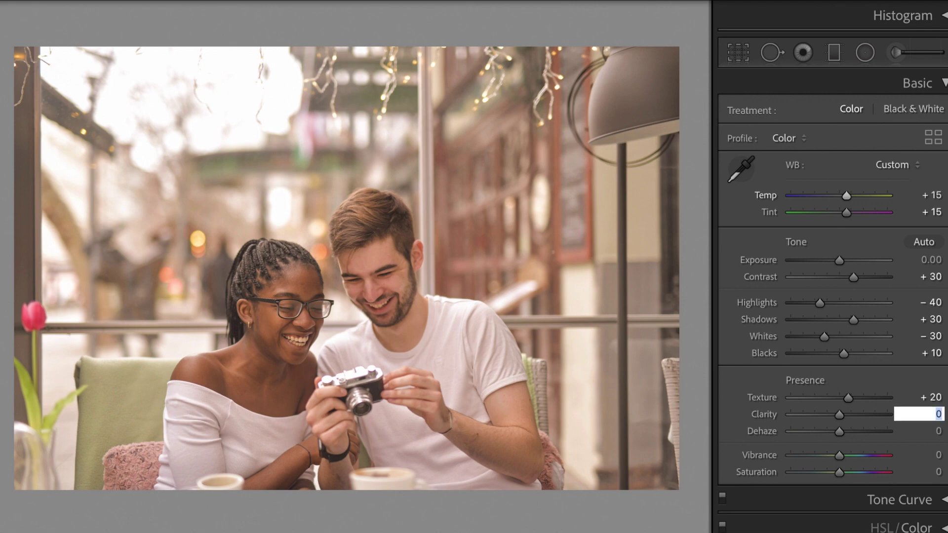
pyautogui.write('10')
pyautogui.press('Tab')
pyautogui.write('20')
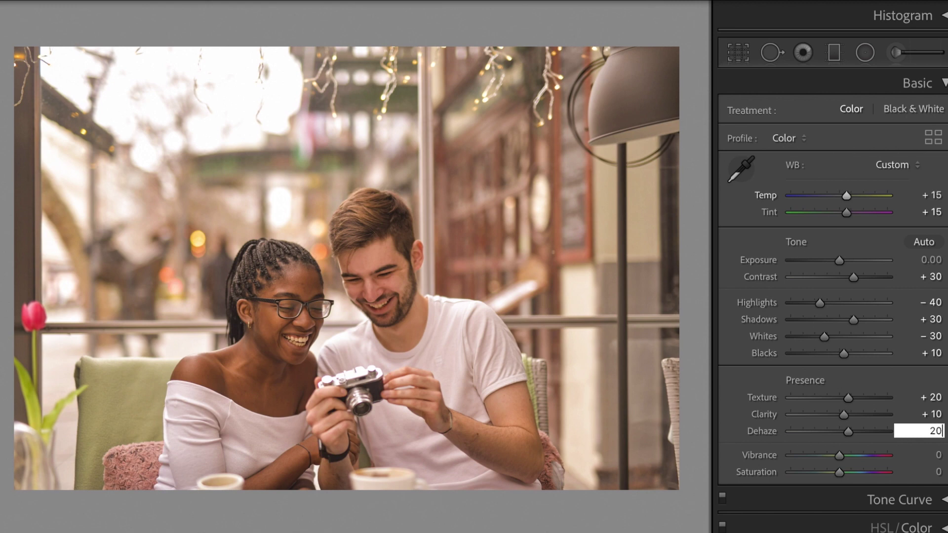
# Set the photo's vibrance to +30 and its saturation to -20
pyautogui.press('Tab')
pyautogui.write('30')
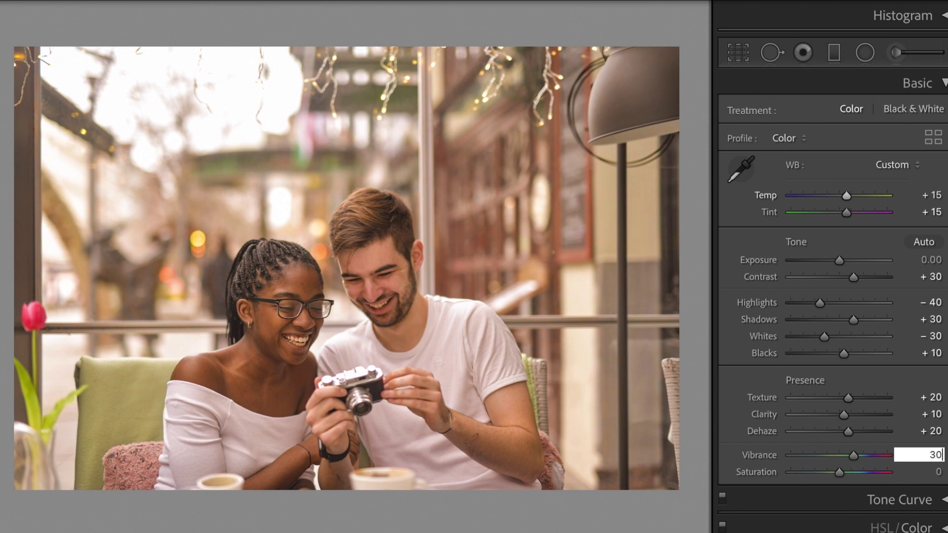
pyautogui.press('Tab')
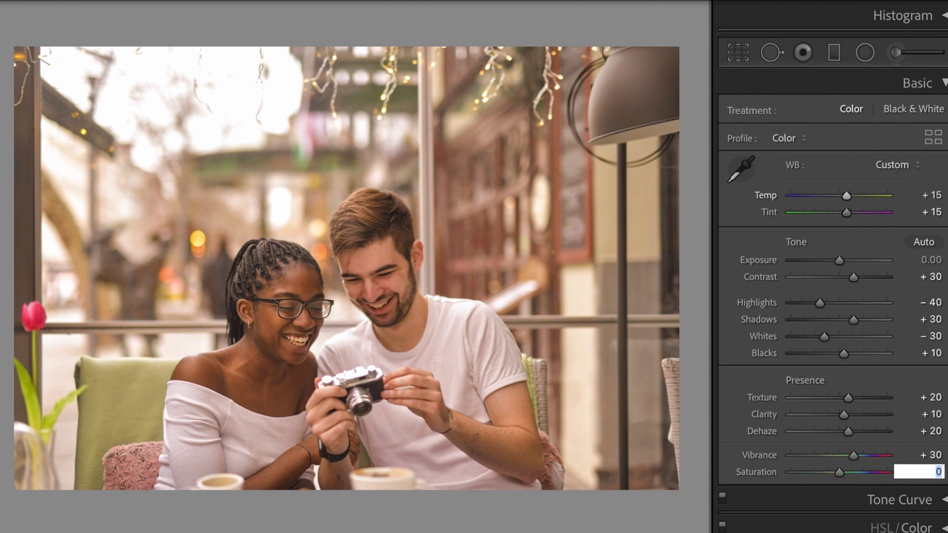
pyautogui.write('-20')
pyautogui.press('Return')
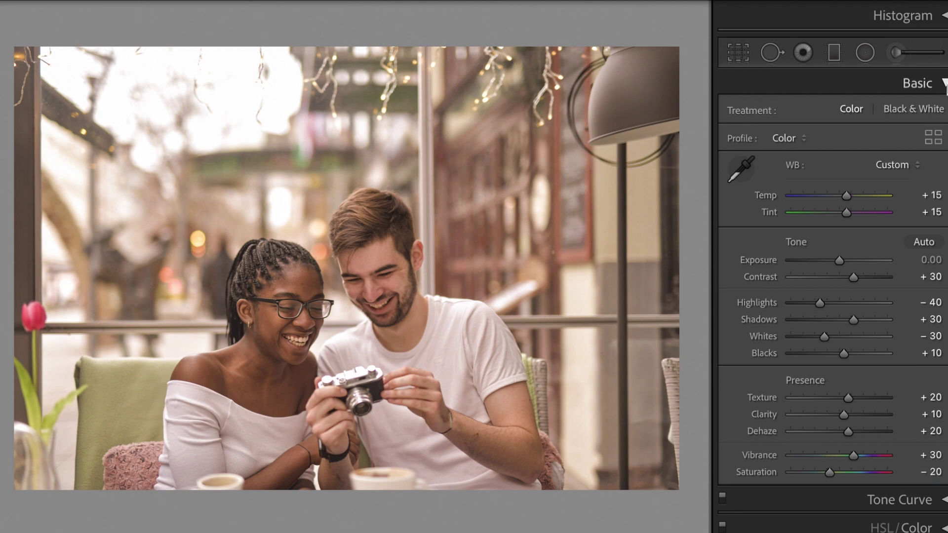
# Raise the black end point of the main tone curve to output 20 at input 0
pyautogui.click(944, 84)
pyautogui.click(943, 113)
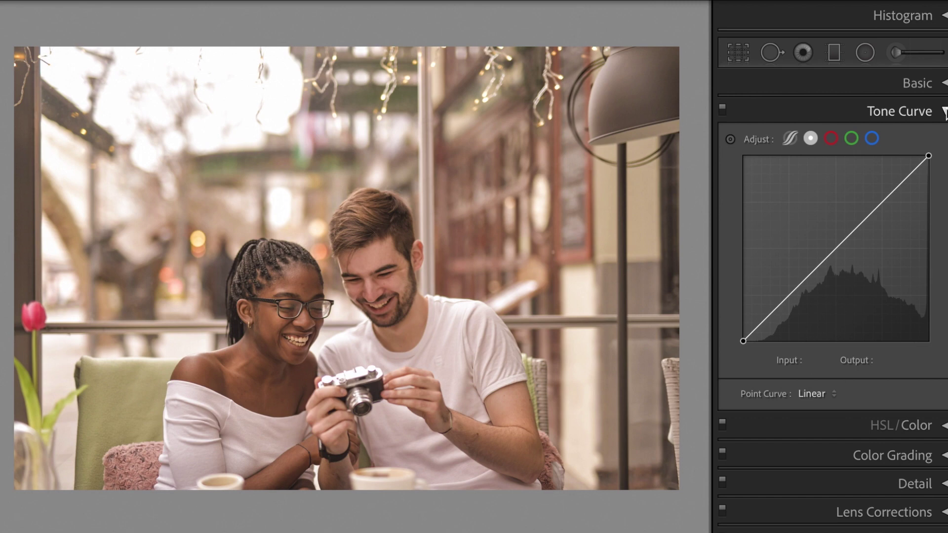
pyautogui.click(744, 340)
pyautogui.click(892, 360)
pyautogui.write('20')
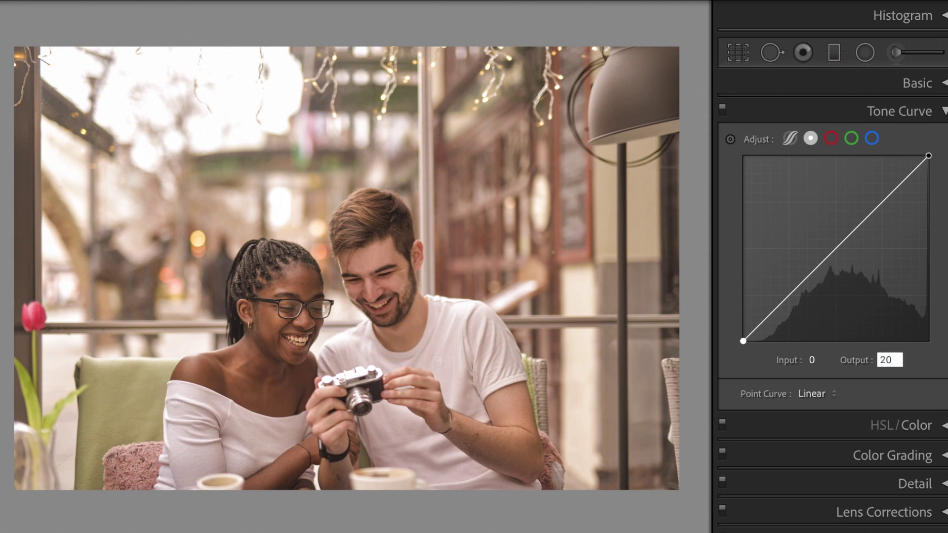
pyautogui.press('Return')
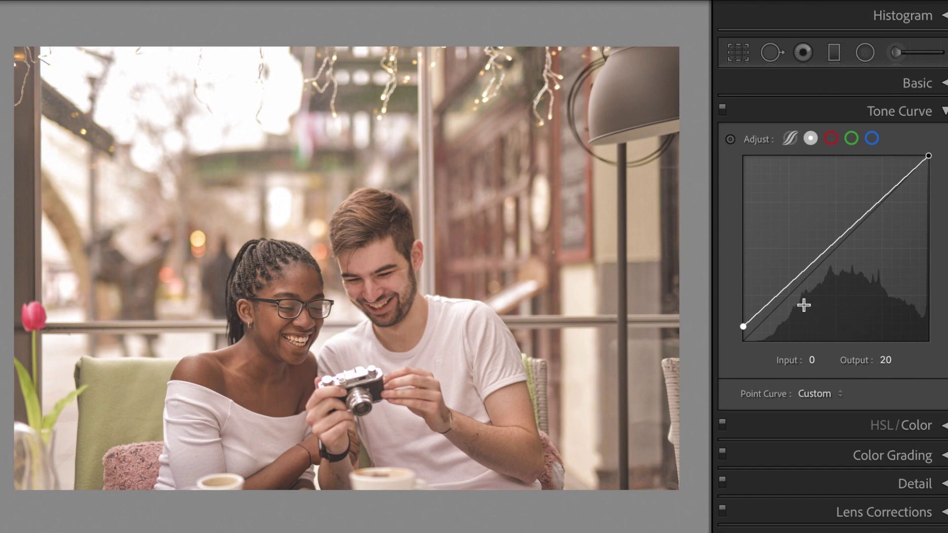
# Add a shadow point to the main tone curve at input 63, output 50
pyautogui.click(784, 291)
pyautogui.click(823, 360)
pyautogui.write('63')
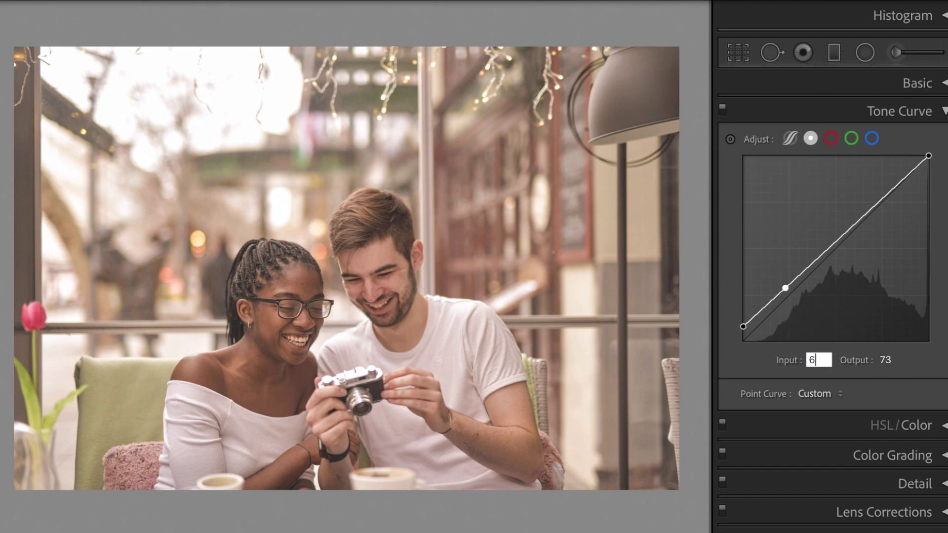
pyautogui.press('Tab')
pyautogui.write('50')
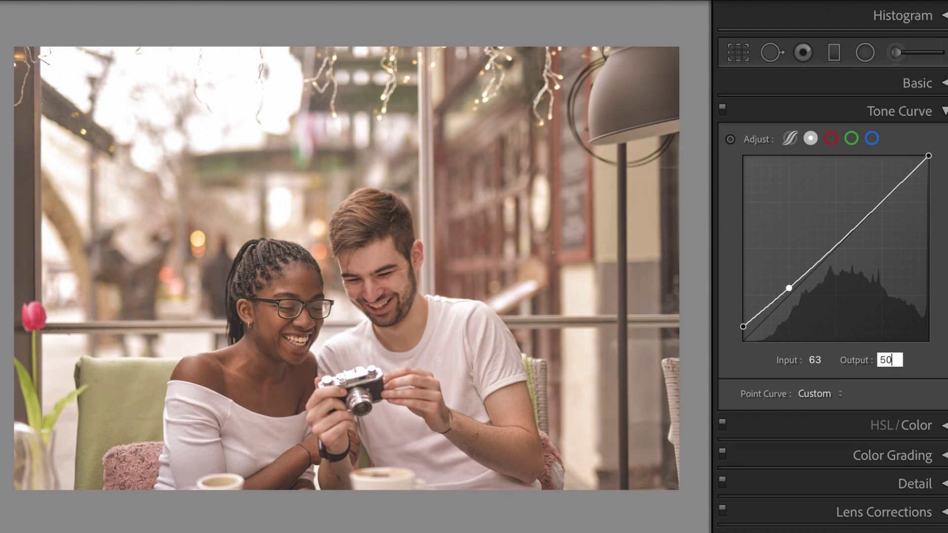
pyautogui.press('Return')
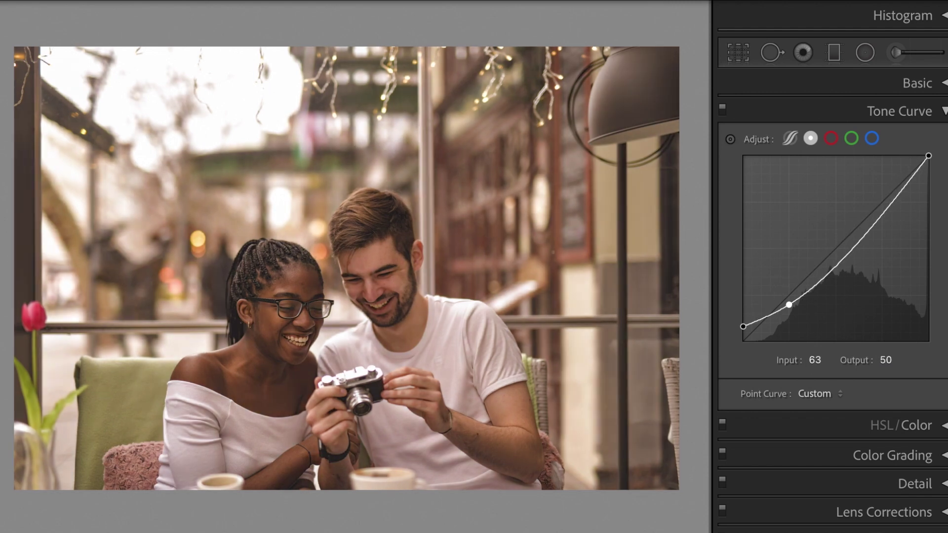
# Add a midtone point to the main tone curve at input 113, output 101
pyautogui.click(838, 263)
pyautogui.click(820, 360)
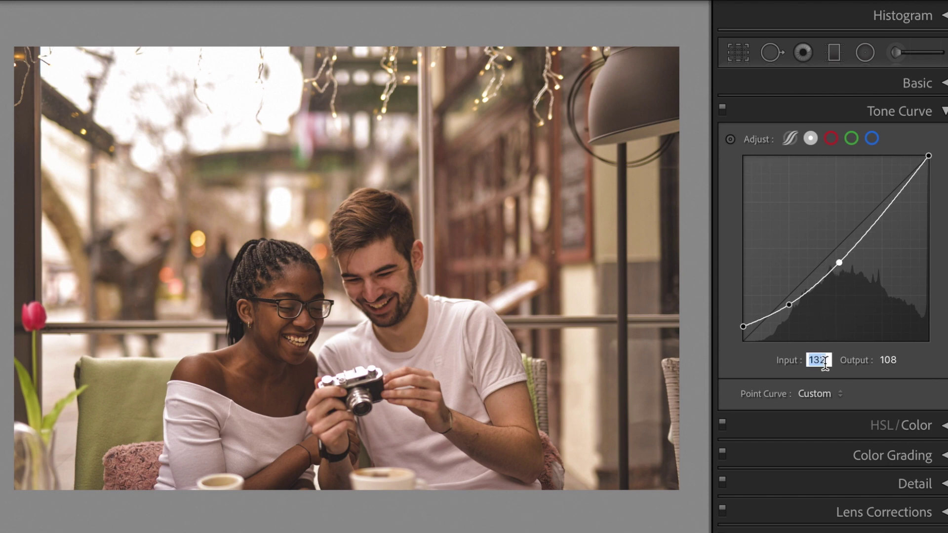
pyautogui.write('113')
pyautogui.press('Tab')
pyautogui.write('101')
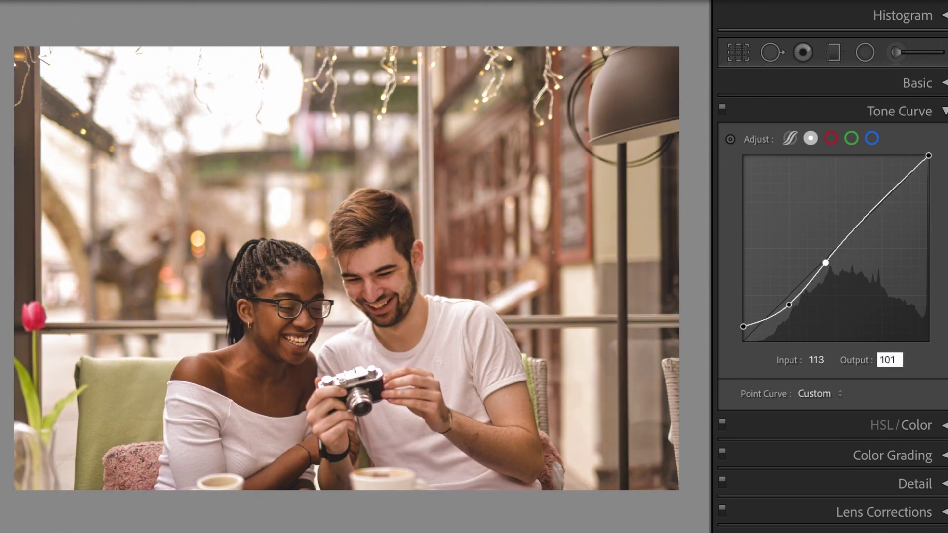
pyautogui.press('Return')
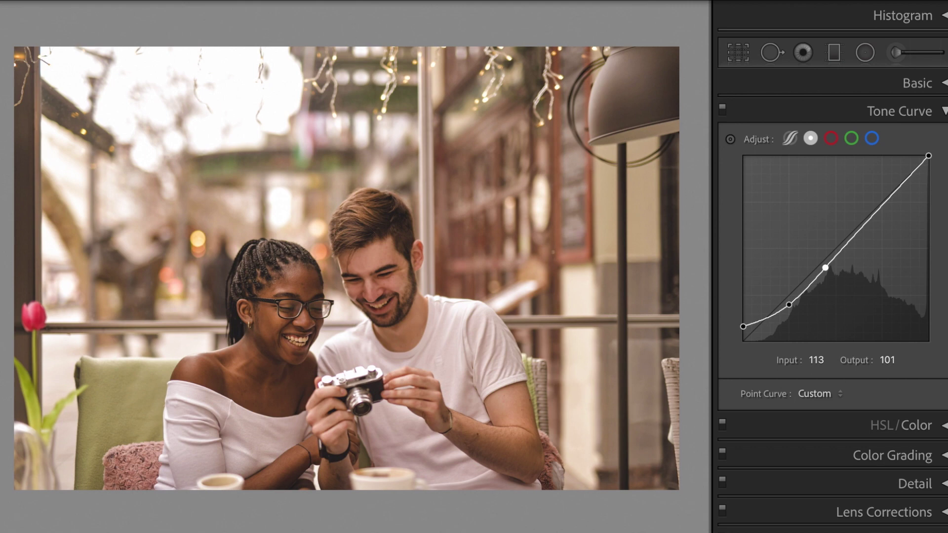
# Add a highlight point to the main tone curve at input 196, output 187
pyautogui.click(879, 209)
pyautogui.click(823, 361)
pyautogui.write('196')
pyautogui.press('Tab')
pyautogui.write('18')
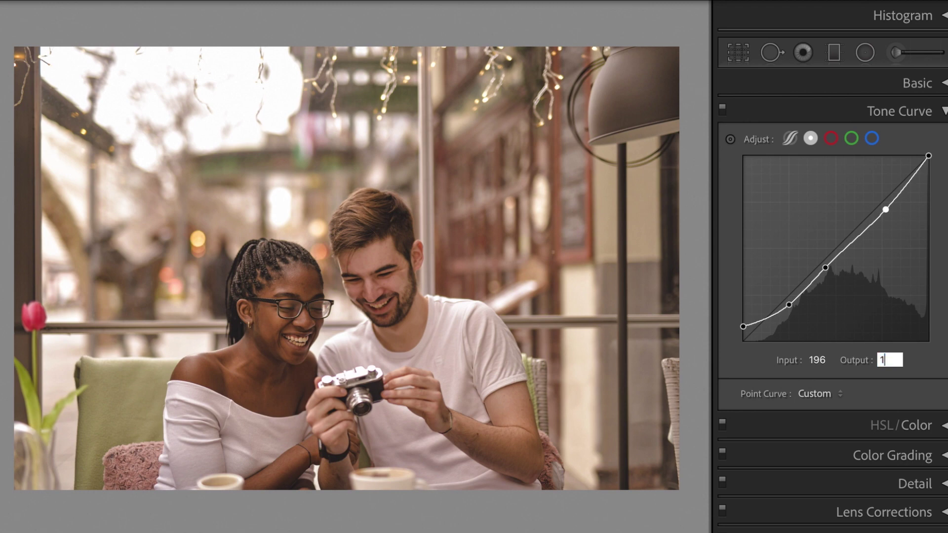
pyautogui.write('7')
pyautogui.press('Return')
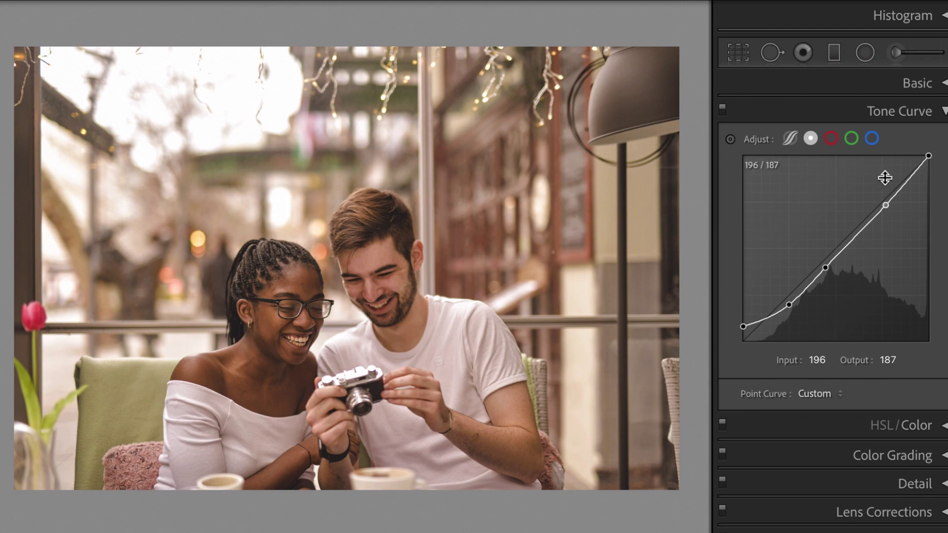
# Move the white end point of the blue channel's tone curve to input 205, output 224
pyautogui.click(872, 140)
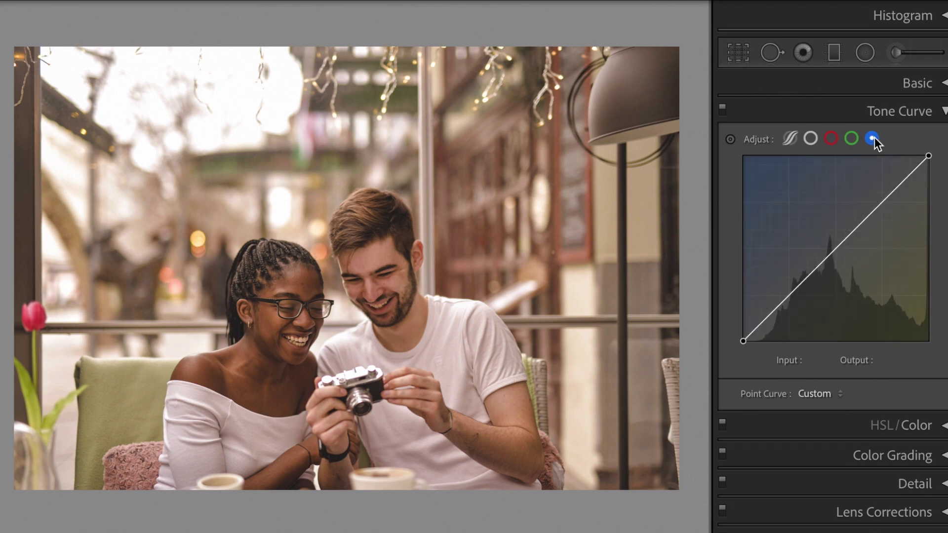
pyautogui.click(928, 156)
pyautogui.click(827, 360)
pyautogui.write('205')
pyautogui.press('Tab')
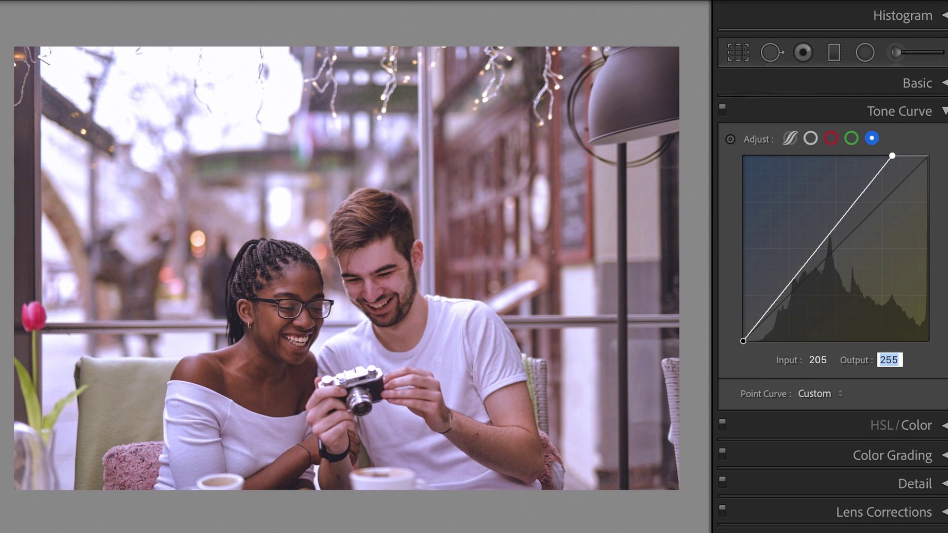
pyautogui.write('224')
pyautogui.press('Return')
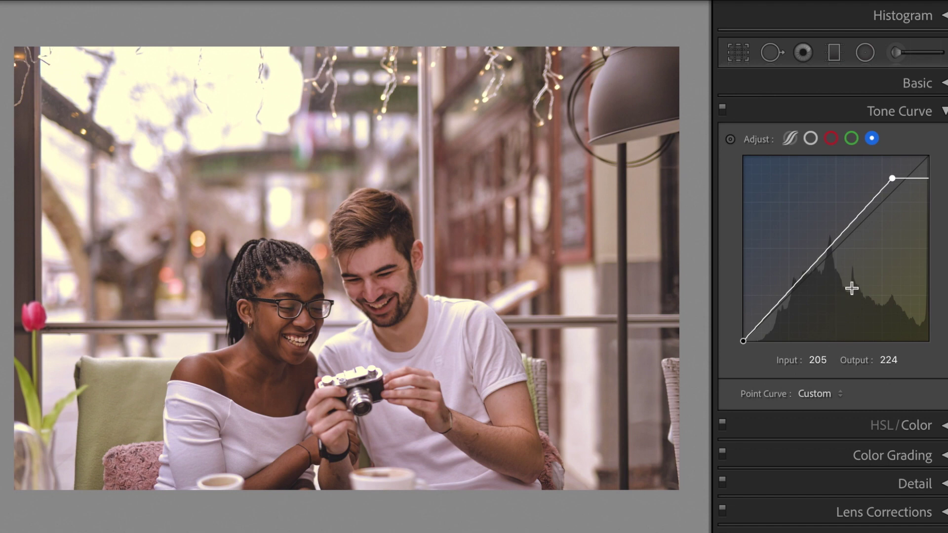
# In the HSL color adjustments, set the reds to saturation -10 and luminance -10
pyautogui.click(944, 114)
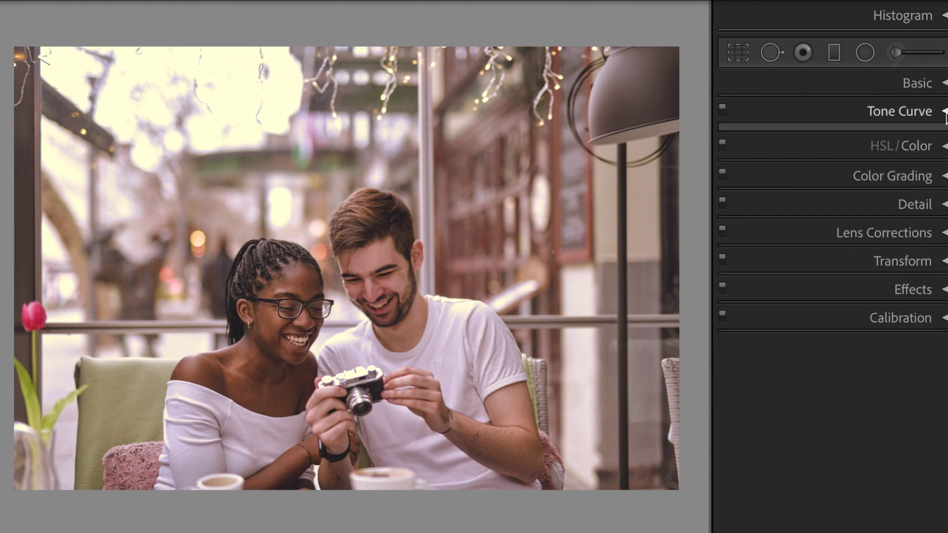
pyautogui.click(944, 140)
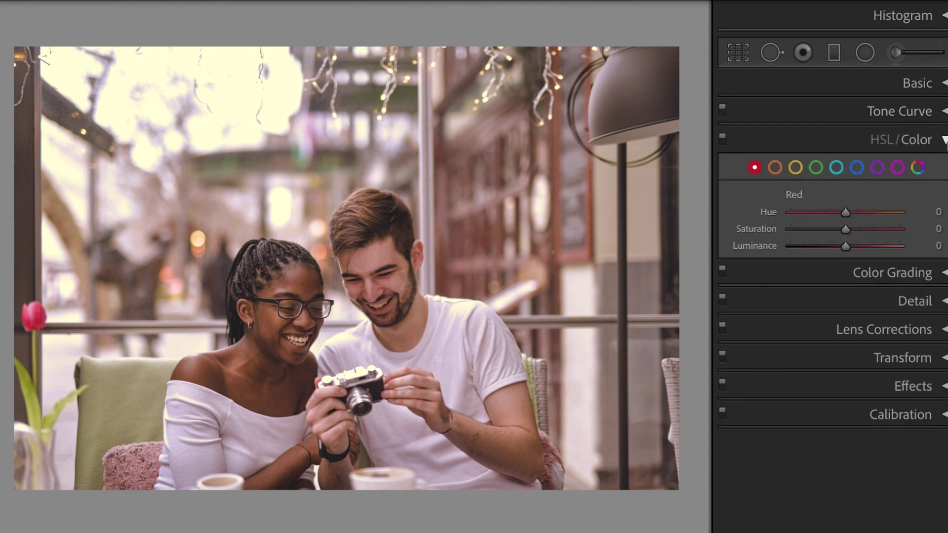
pyautogui.click(922, 245)
pyautogui.click(922, 230)
pyautogui.write('-10')
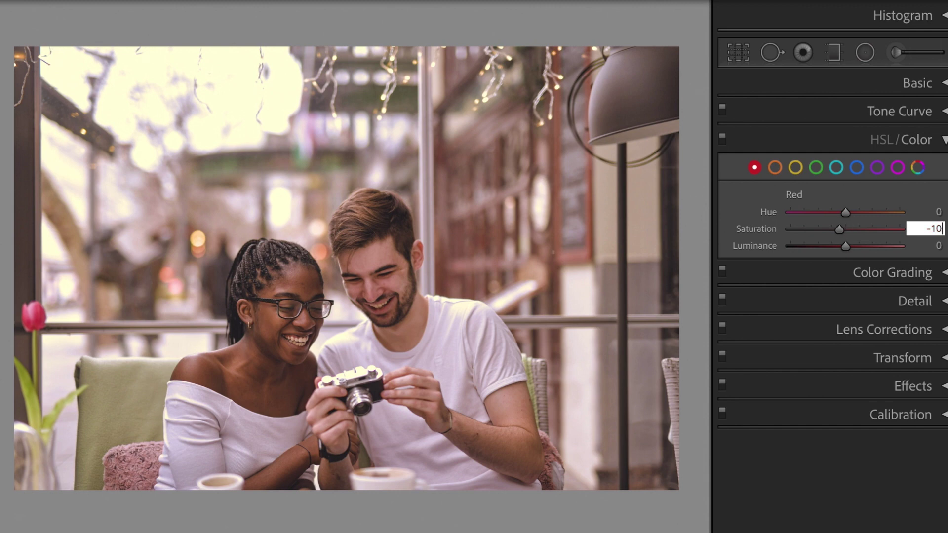
pyautogui.press('Tab')
pyautogui.write('-10')
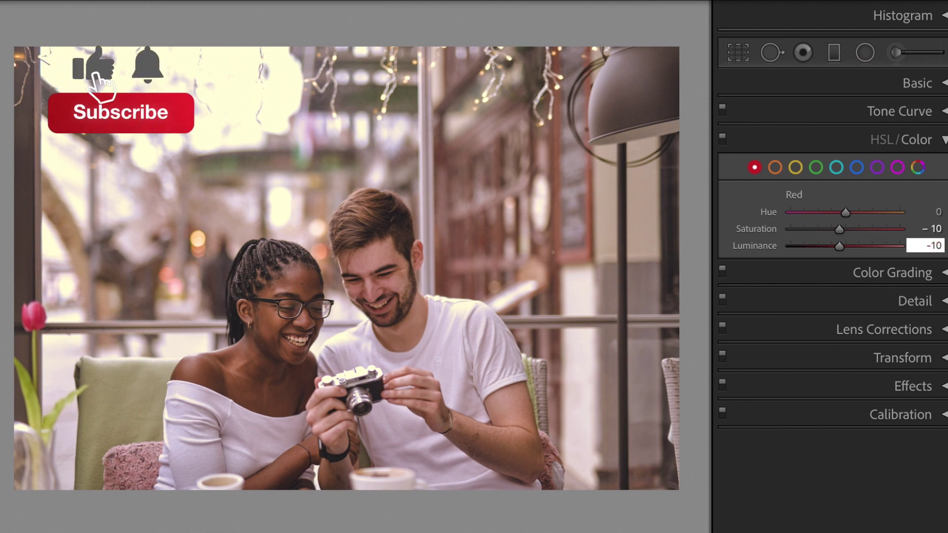
pyautogui.press('Return')
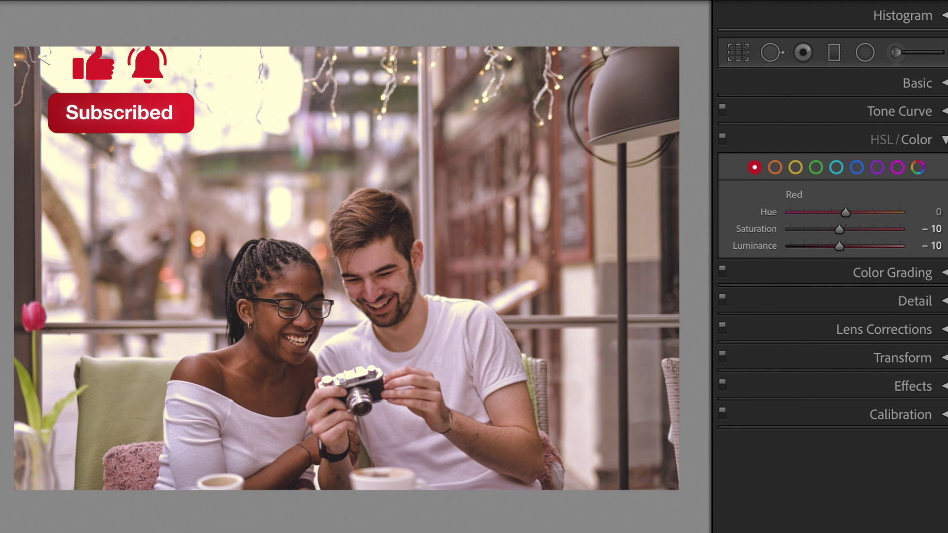
# Set the oranges to saturation -30 and luminance +15 in the color adjustments
pyautogui.click(776, 167)
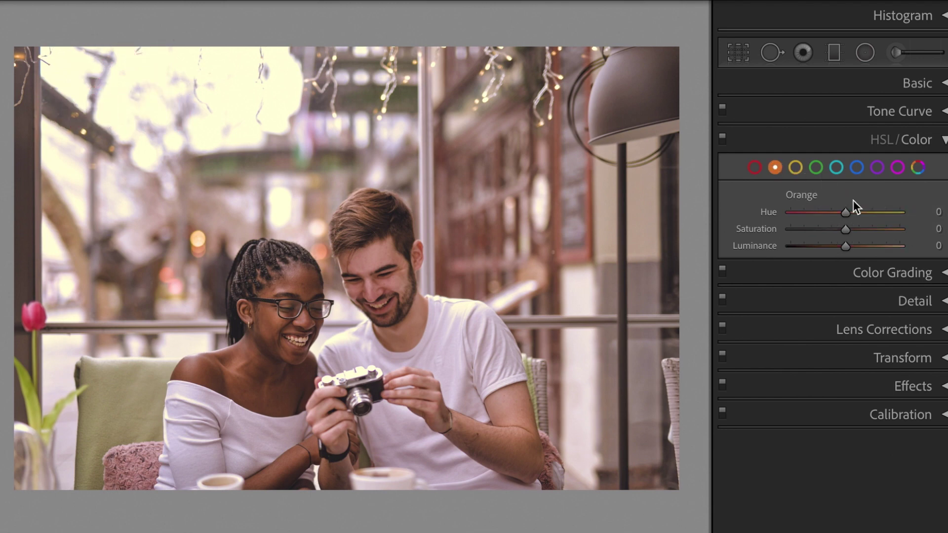
pyautogui.click(921, 230)
pyautogui.write('-30')
pyautogui.press('Return')
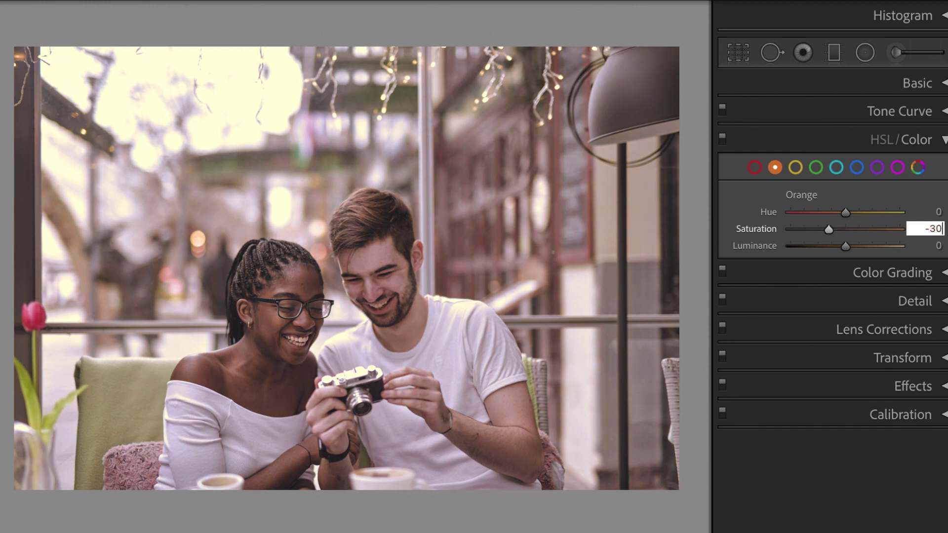
pyautogui.press('Tab')
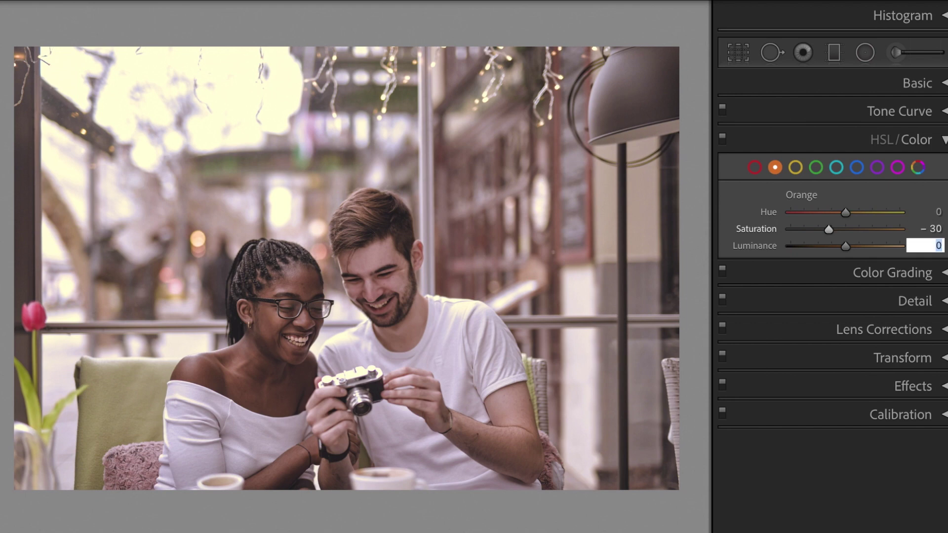
pyautogui.write('15')
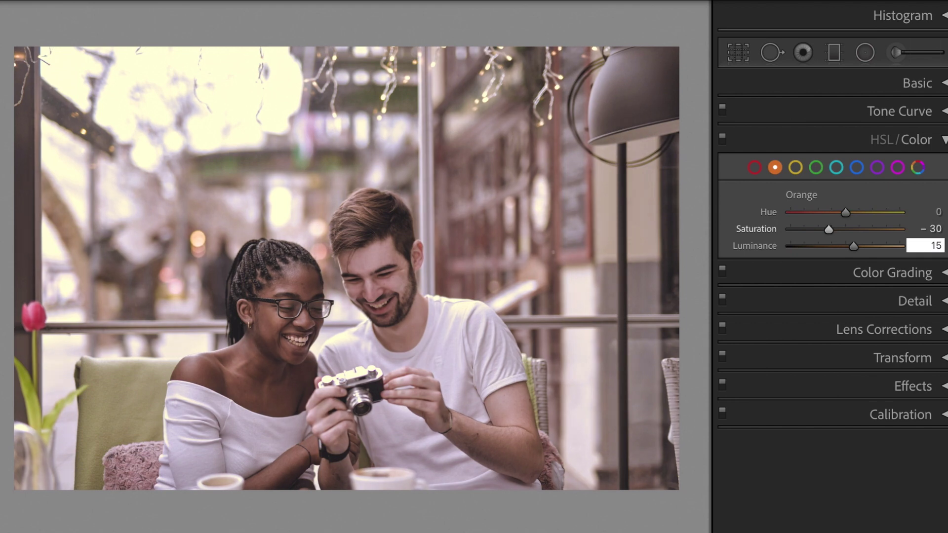
# Set the yellows to hue -100, saturation -100 and luminance -20 in the color adjustments
pyautogui.press('Return')
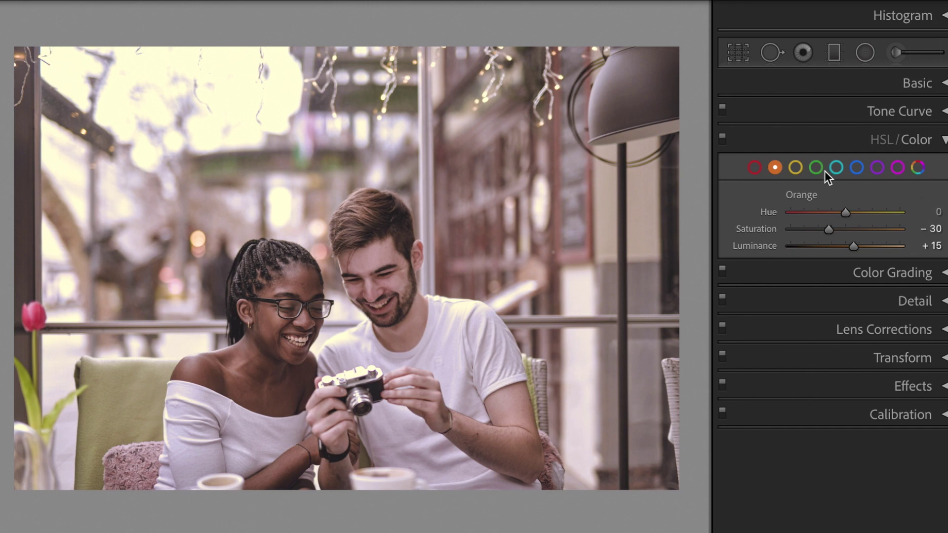
pyautogui.click(795, 166)
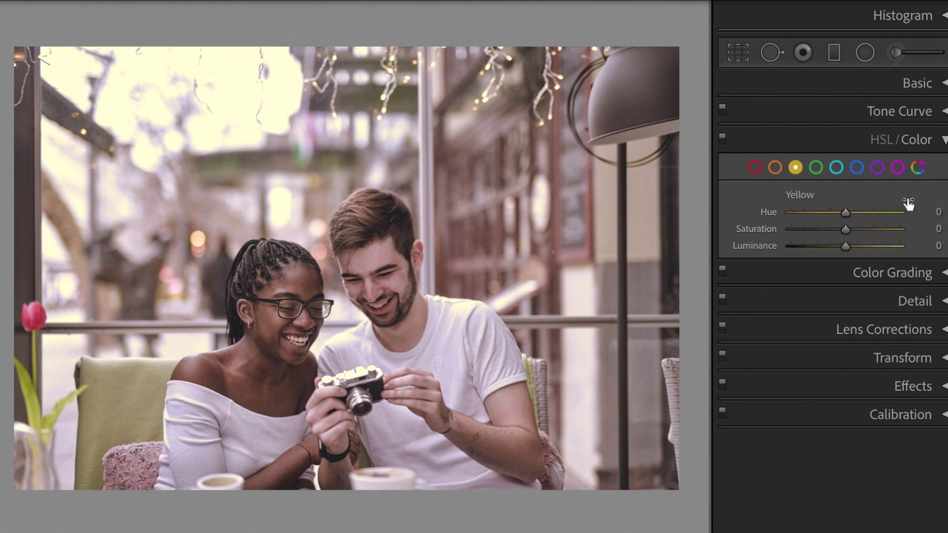
pyautogui.click(919, 213)
pyautogui.write('-100')
pyautogui.press('Return')
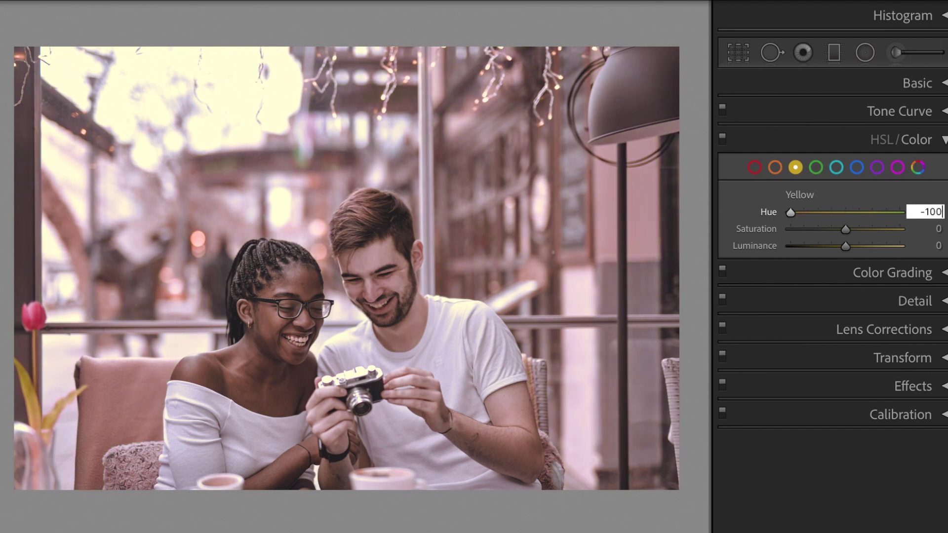
pyautogui.press('Tab')
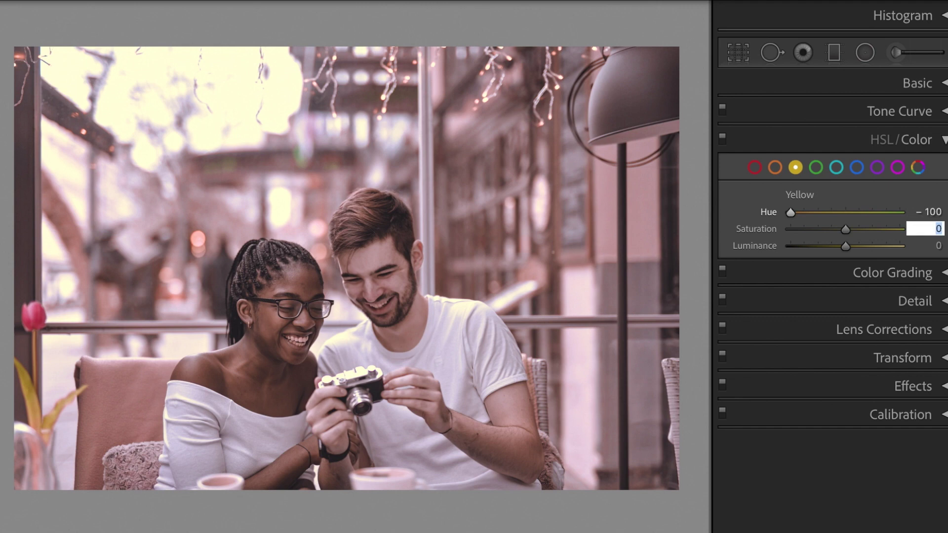
pyautogui.write('-100')
pyautogui.press('Return')
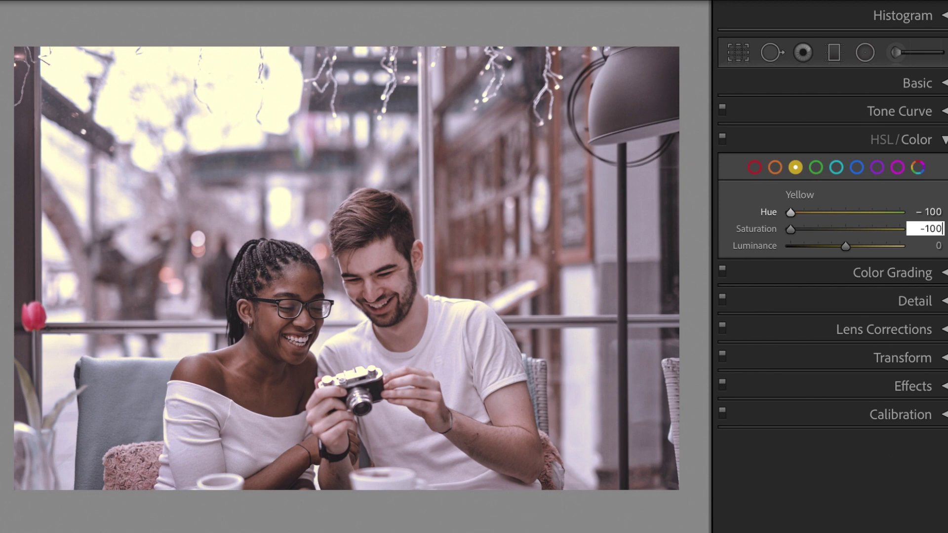
pyautogui.press('Tab')
pyautogui.write('-20')
pyautogui.press('Return')
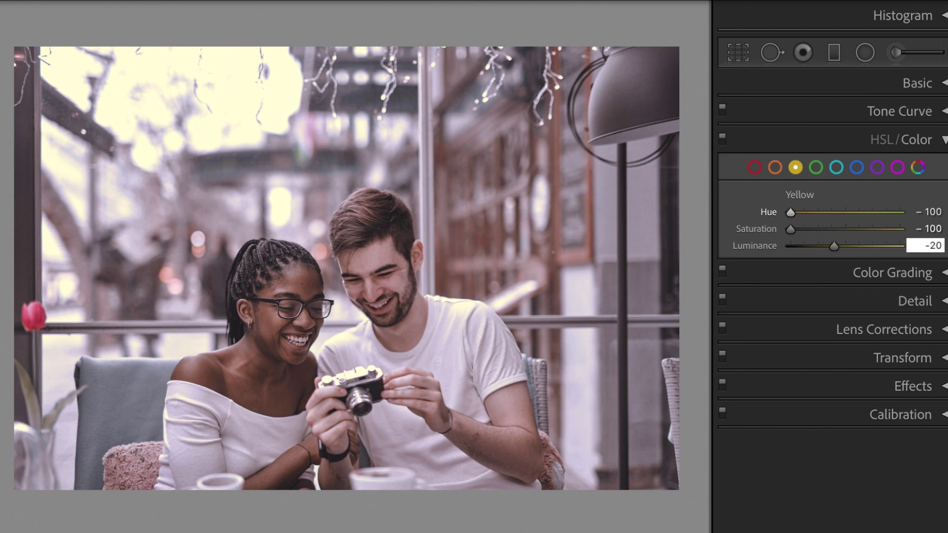
pyautogui.press('Return')
# Set the saturation of the greens and the aquas to -100 each in the color adjustments
pyautogui.click(821, 170)
pyautogui.click(915, 228)
pyautogui.write('-100')
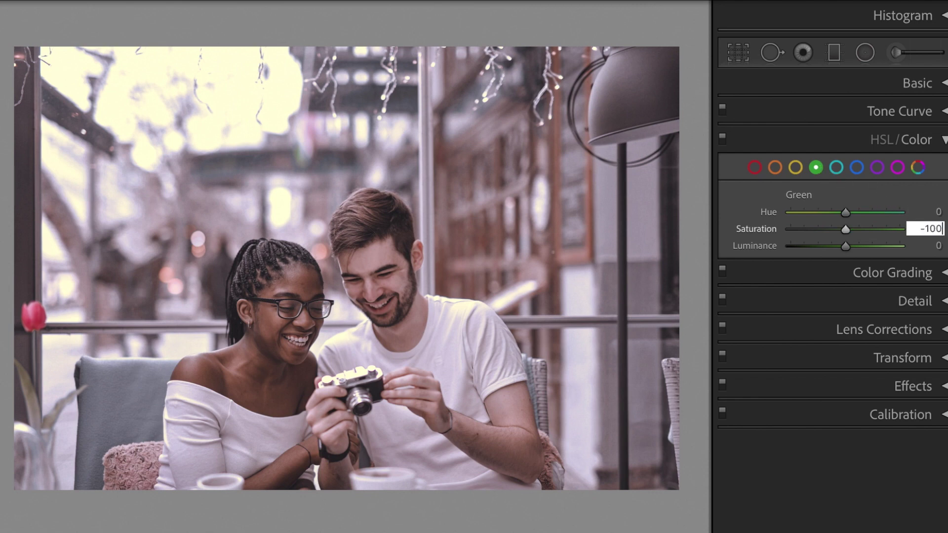
pyautogui.press('Return')
pyautogui.press('Return')
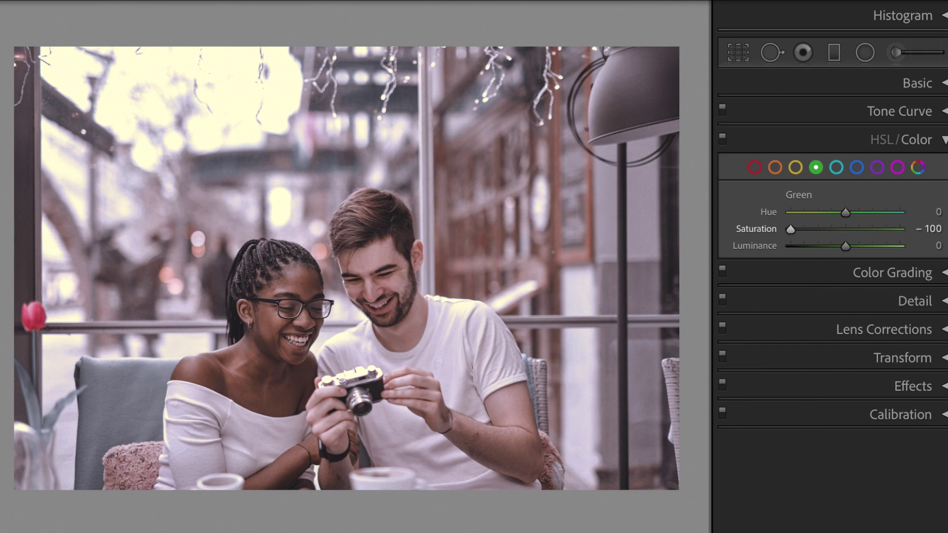
pyautogui.click(835, 168)
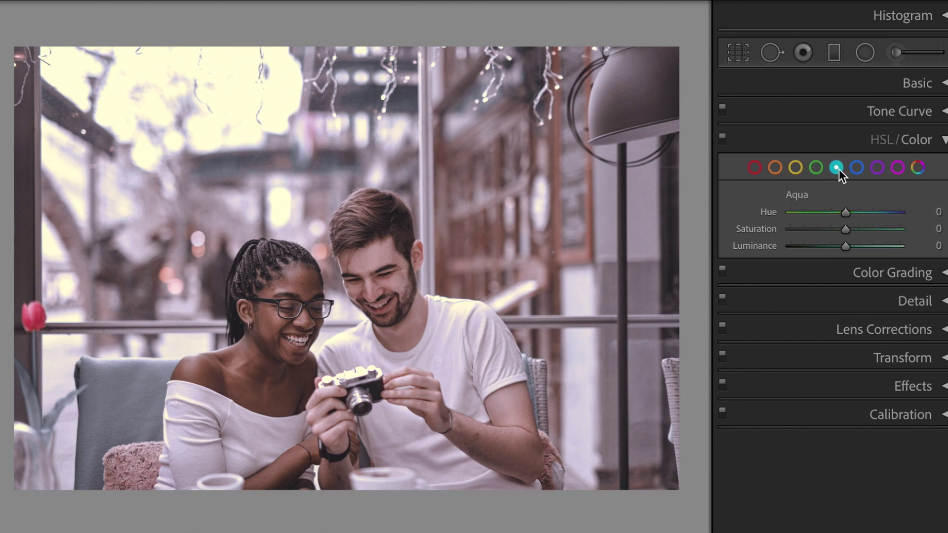
pyautogui.click(920, 228)
pyautogui.write('-100')
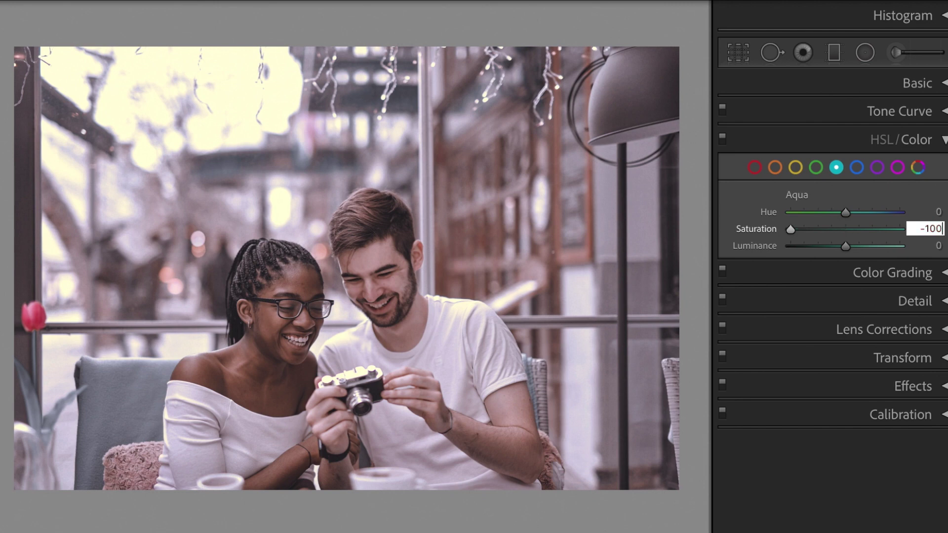
pyautogui.press('Return')
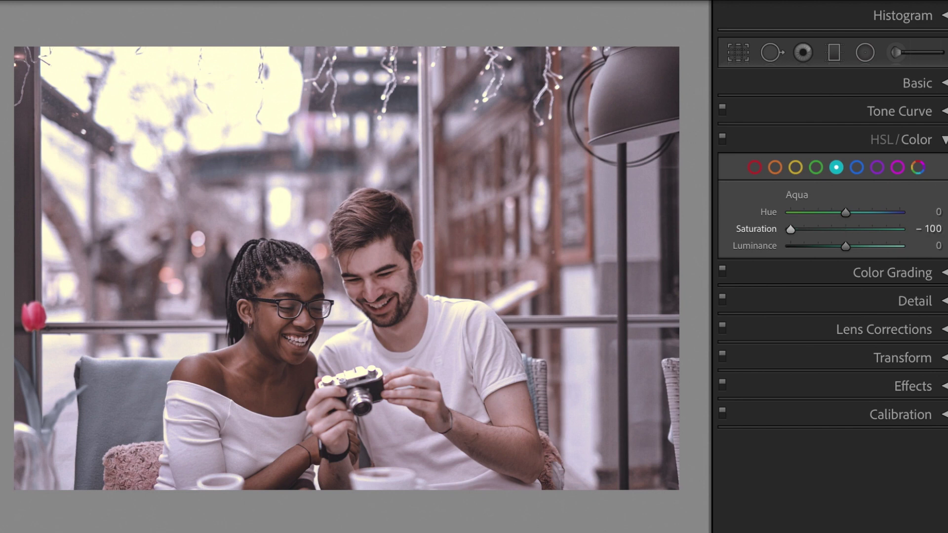
# Set the blues to saturation -100 and luminance -30 in the color adjustments
pyautogui.click(857, 168)
pyautogui.click(914, 228)
pyautogui.write('-100')
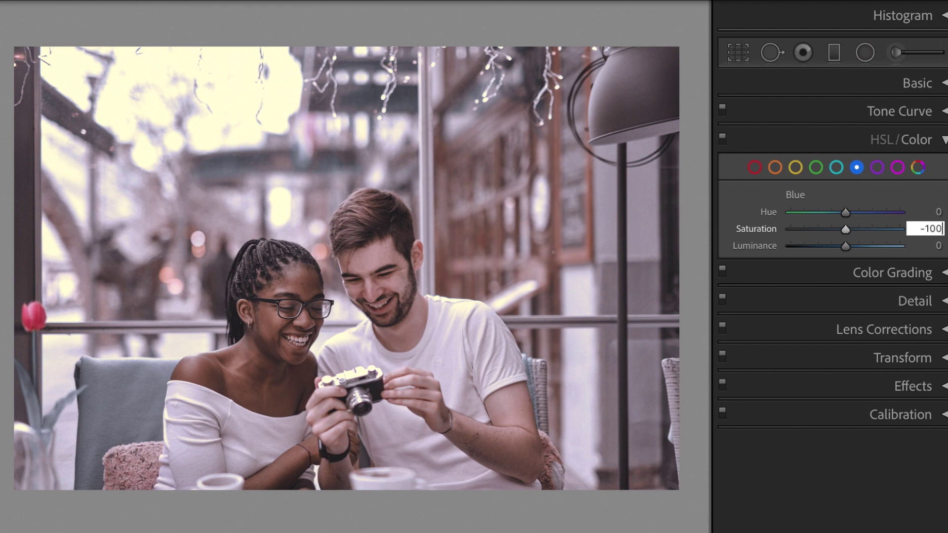
pyautogui.press('Return')
pyautogui.click(924, 246)
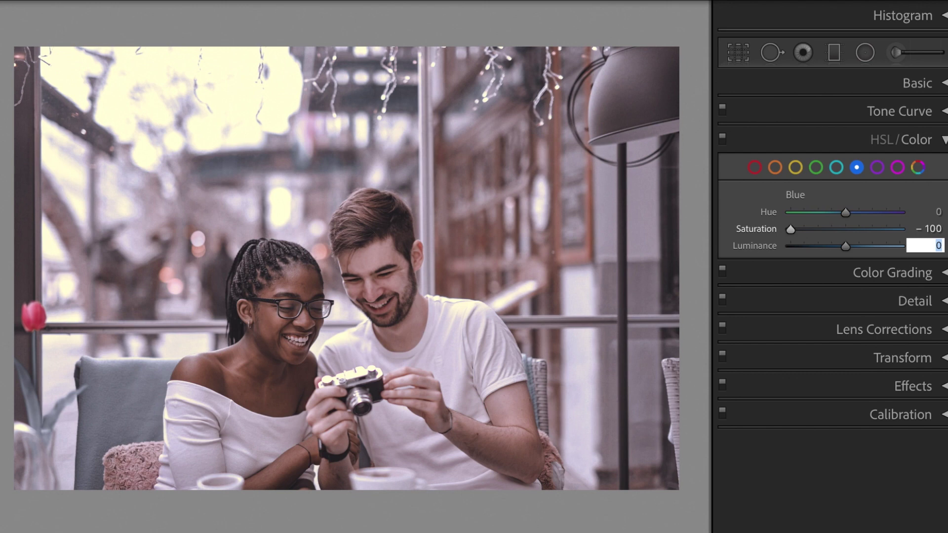
pyautogui.write('-30')
pyautogui.press('Return')
# Set the saturation of the purples and the magentas to -100 each in the color adjustments
pyautogui.click(879, 172)
pyautogui.click(921, 230)
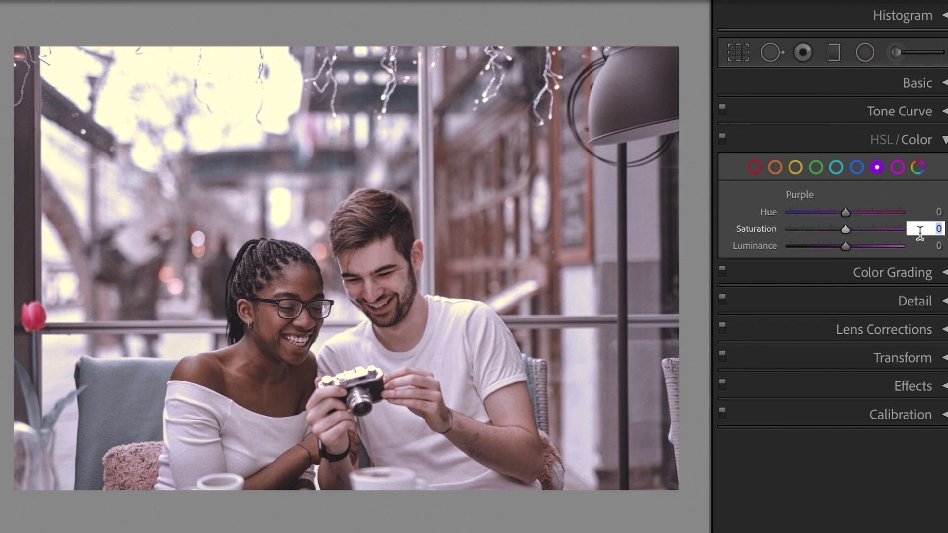
pyautogui.write('-100')
pyautogui.press('Return')
pyautogui.click(898, 169)
pyautogui.click(923, 228)
pyautogui.write('-100')
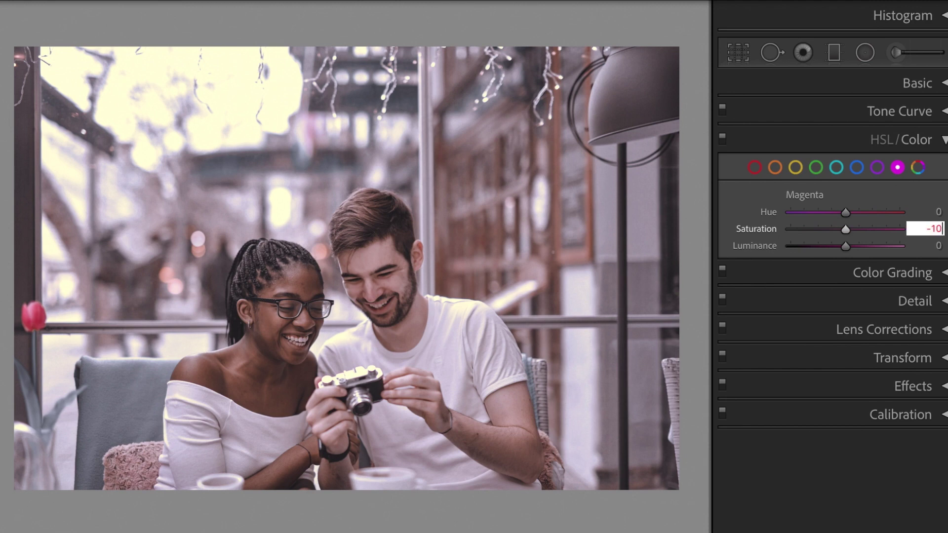
pyautogui.press('Return')
pyautogui.click(942, 142)
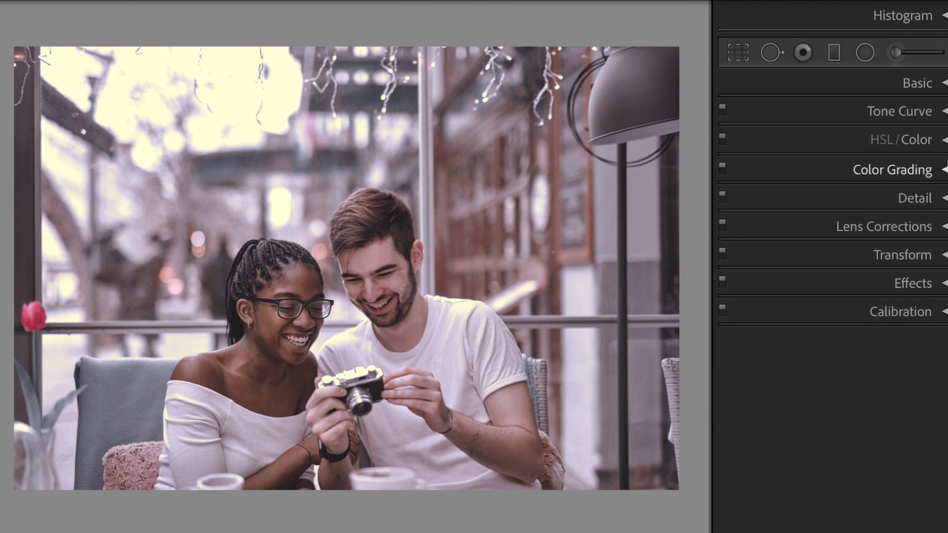
# Color grade the highlights with hue 250 and saturation 10, and set the grading's blending to 100
pyautogui.click(944, 171)
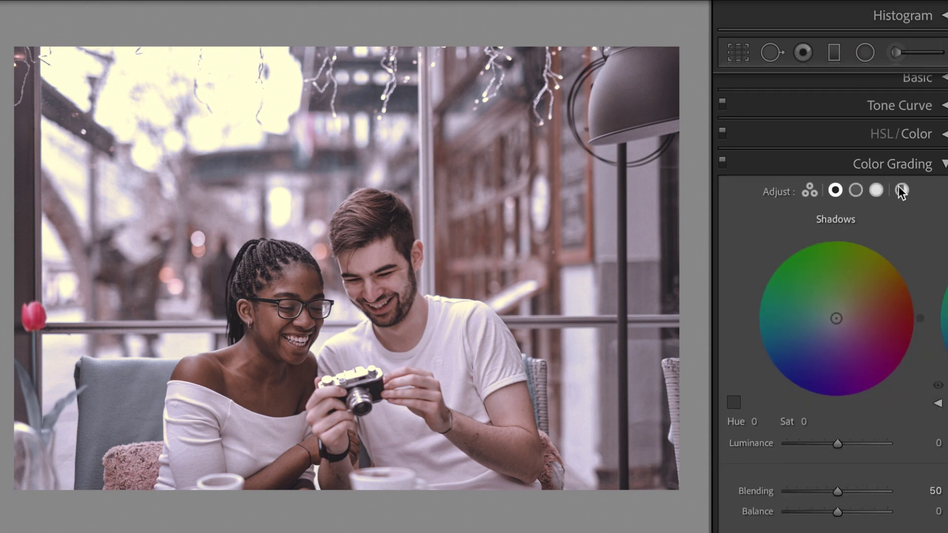
pyautogui.click(878, 190)
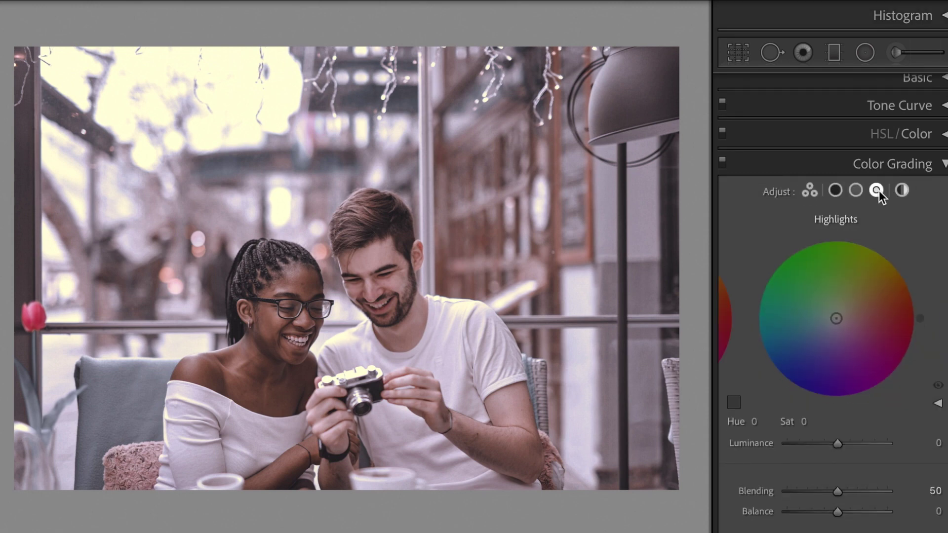
pyautogui.click(765, 421)
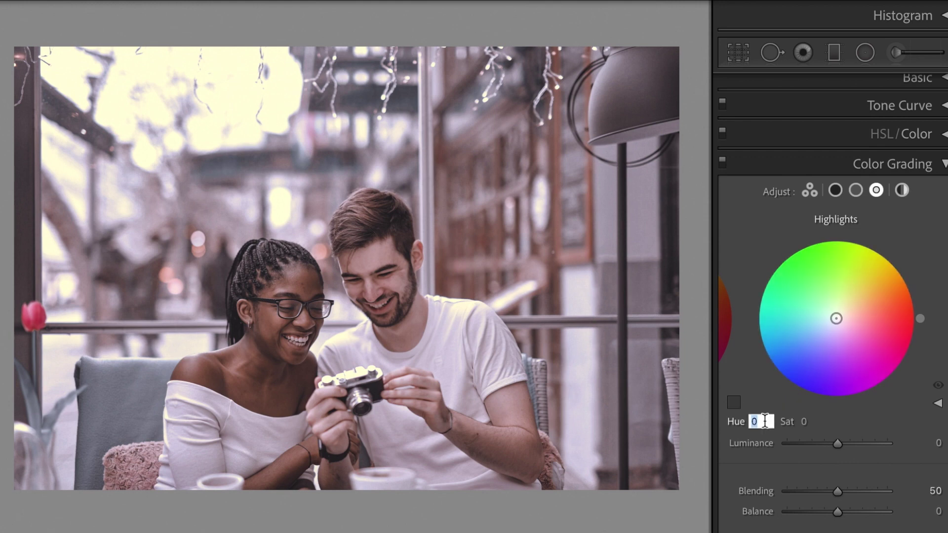
pyautogui.write('250')
pyautogui.press('Tab')
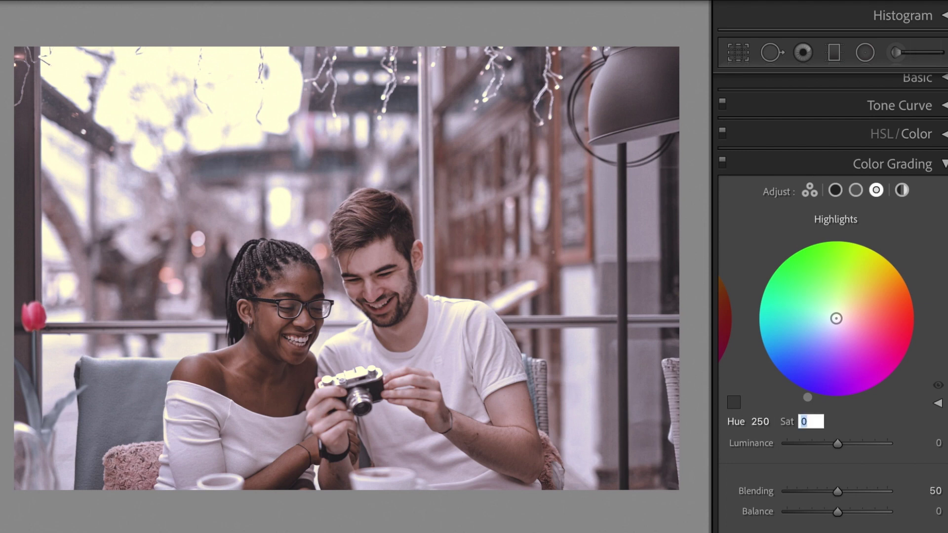
pyautogui.write('10')
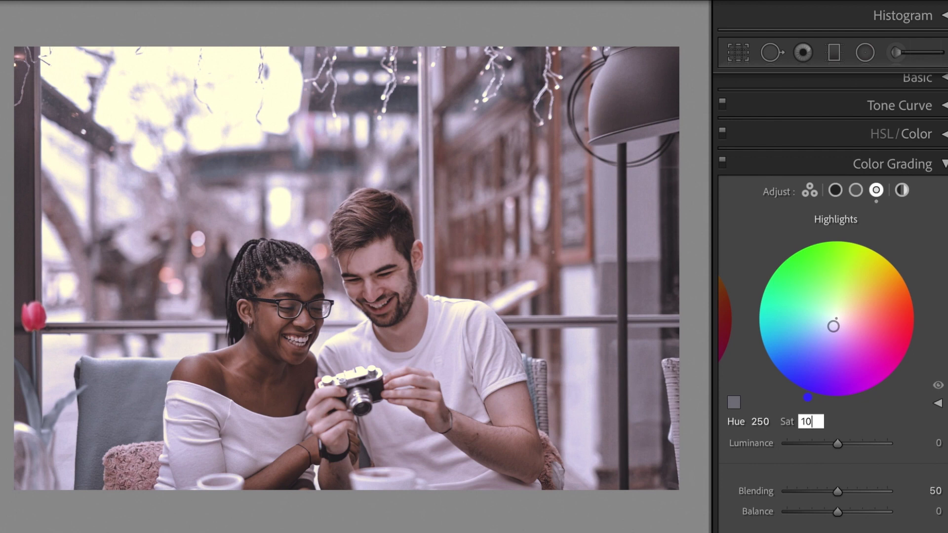
pyautogui.press('Tab')
pyautogui.press('Tab')
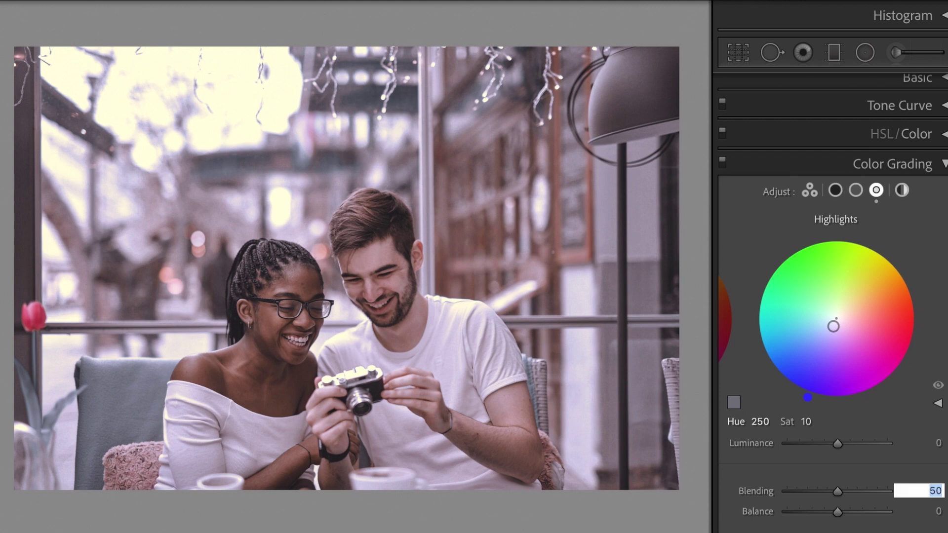
pyautogui.write('100')
pyautogui.press('Return')
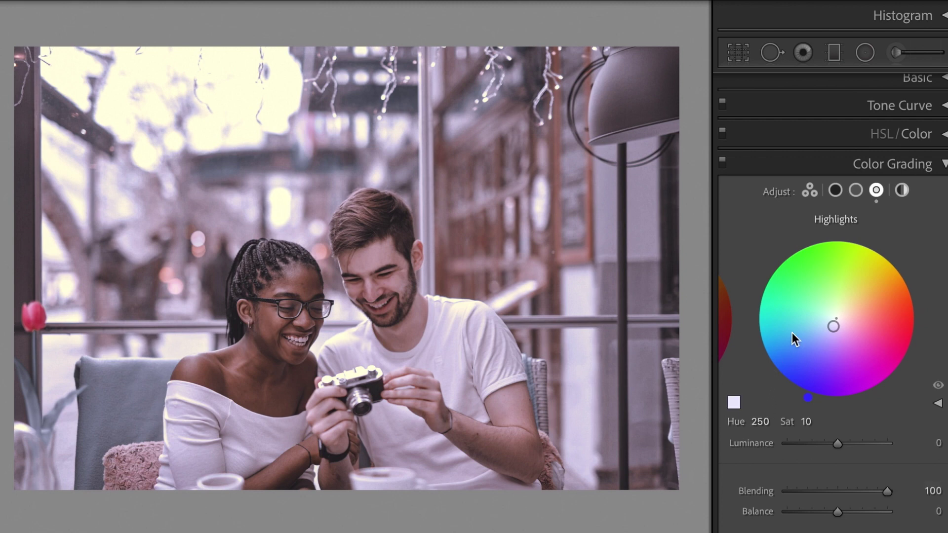
pyautogui.click(943, 167)
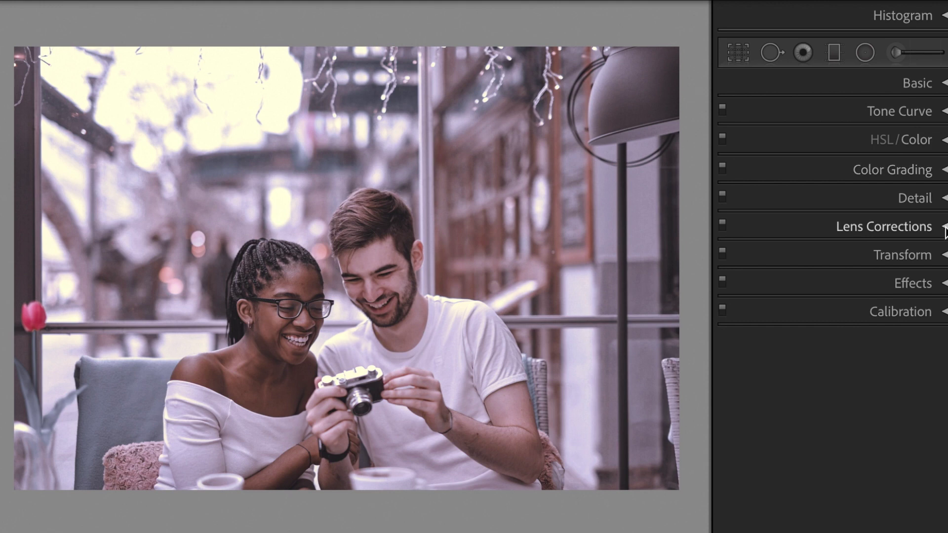
# Enable chromatic aberration removal in the photo's lens corrections
pyautogui.click(927, 228)
pyautogui.click(856, 279)
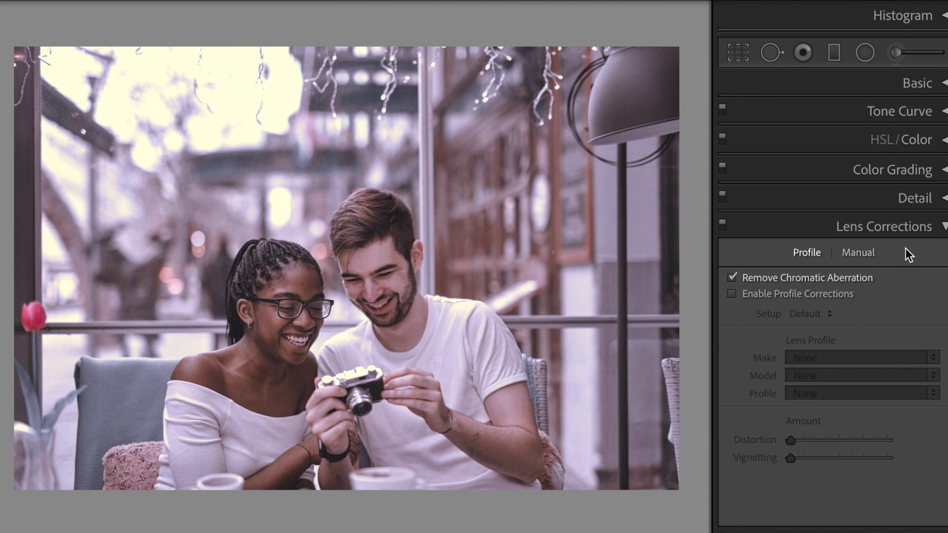
pyautogui.click(943, 228)
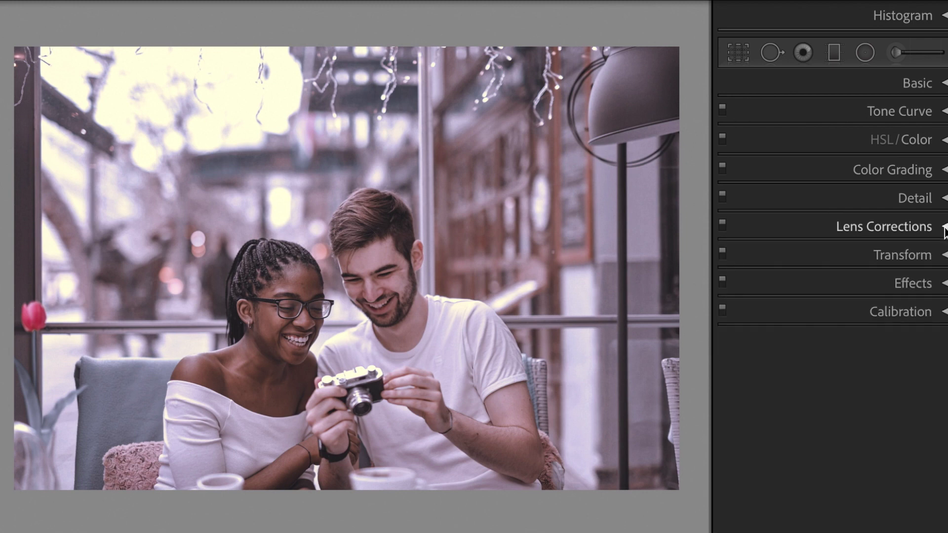
# Add a post-crop vignette with amount -30, midpoint 10 and roundness +25
pyautogui.click(944, 284)
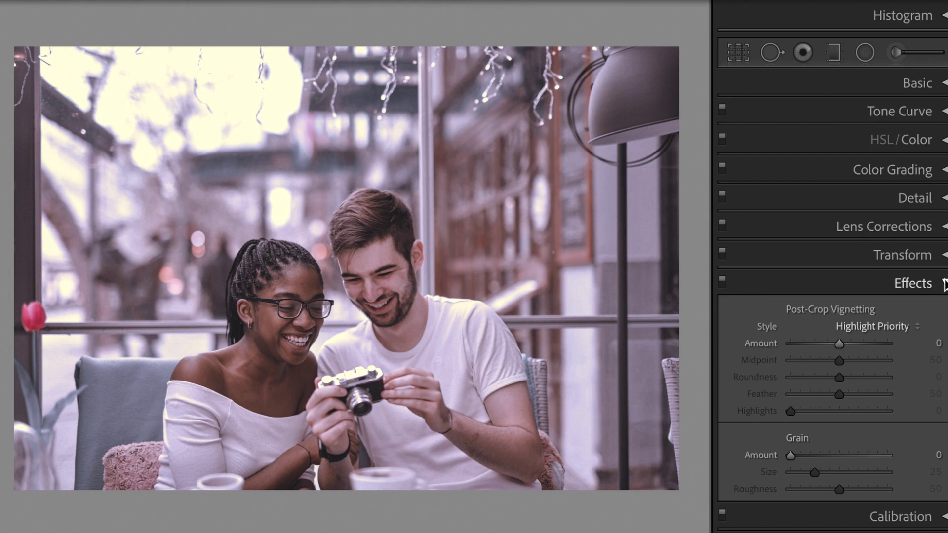
pyautogui.click(920, 344)
pyautogui.write('-30')
pyautogui.press('Return')
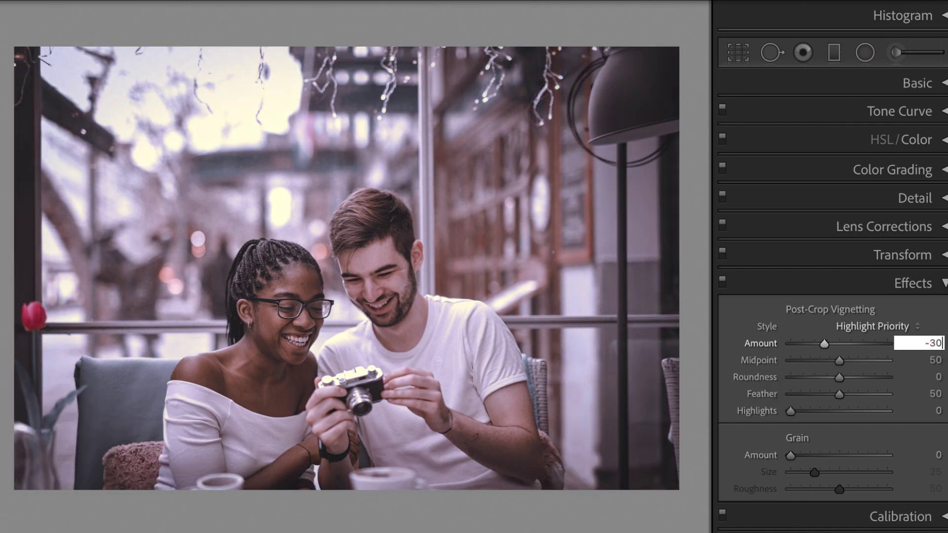
pyautogui.press('Tab')
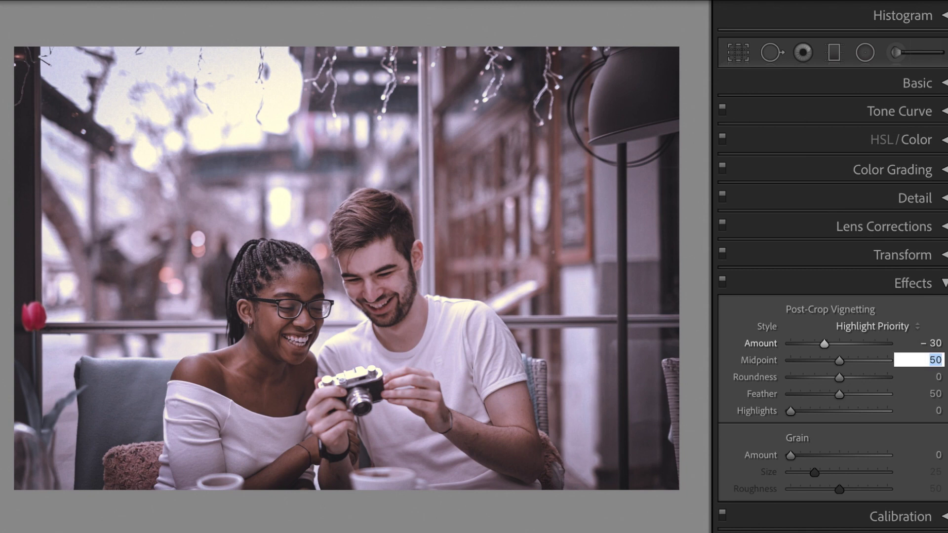
pyautogui.write('10')
pyautogui.press('Return')
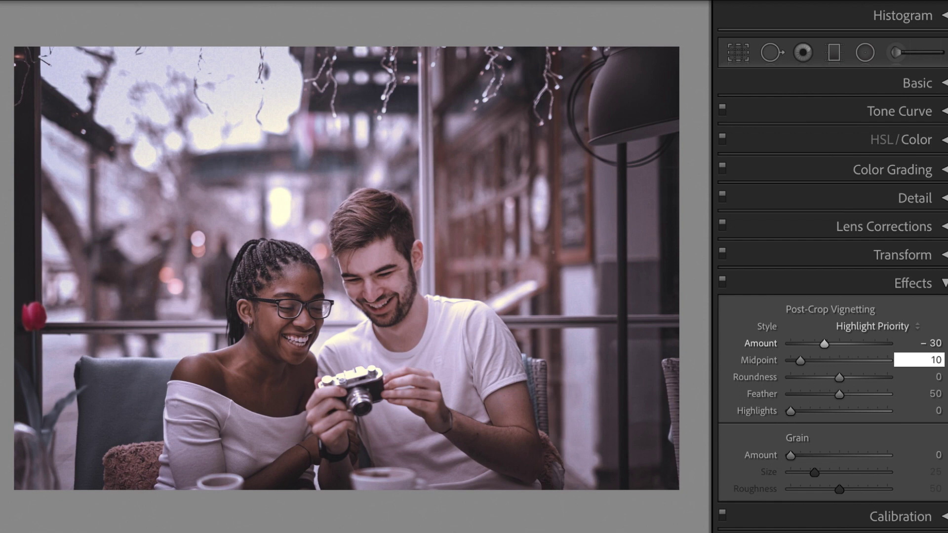
pyautogui.press('Tab')
pyautogui.write('25')
pyautogui.press('Return')
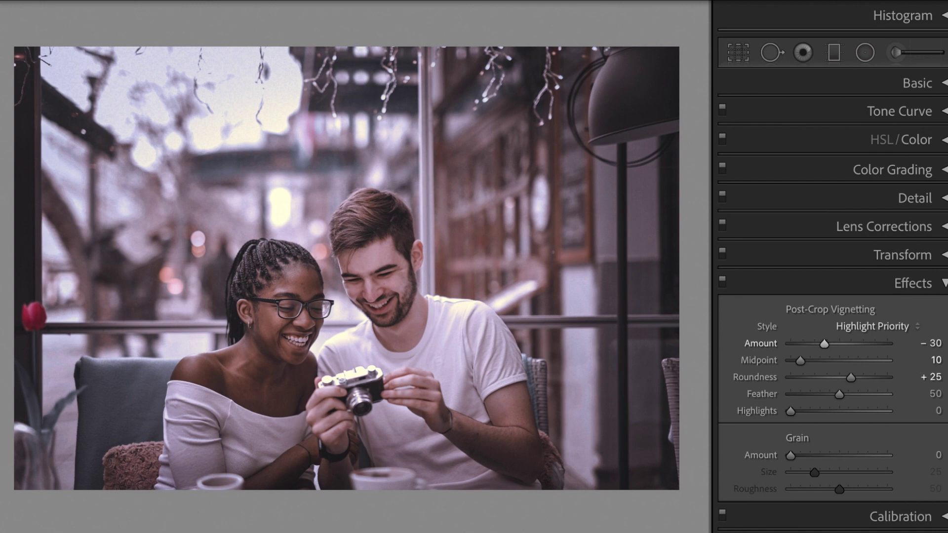
# Compare the graded photo with the original in a side-by-side before and after view, then return to the single view
pyautogui.click(944, 284)
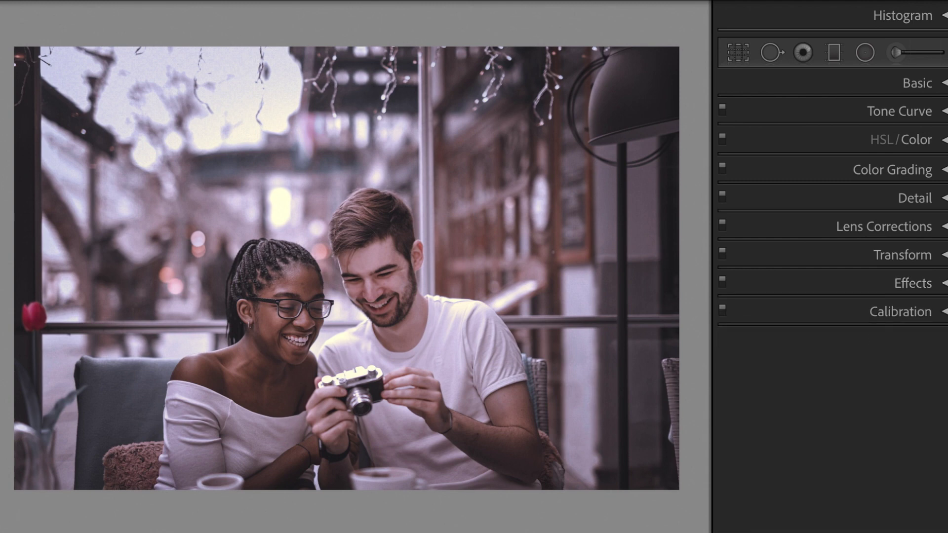
pyautogui.press('y')
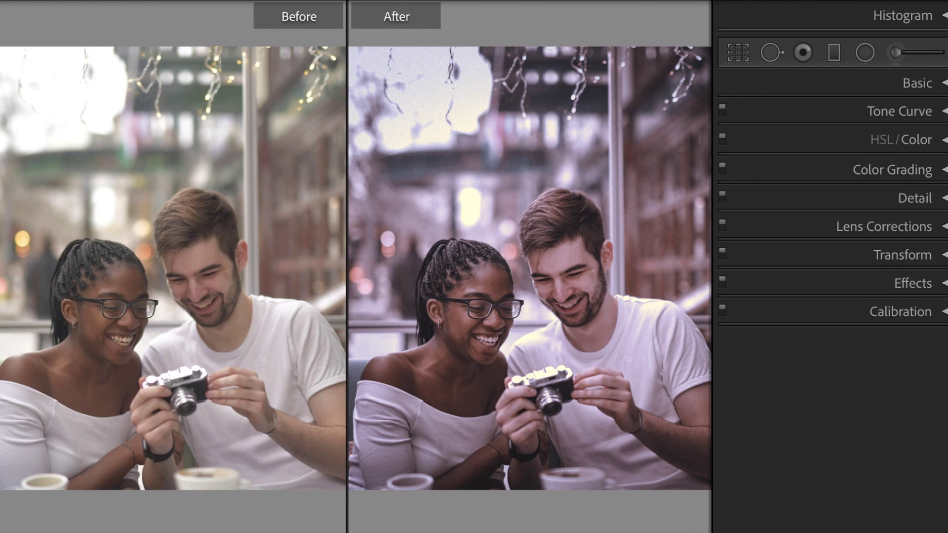
pyautogui.press('y')
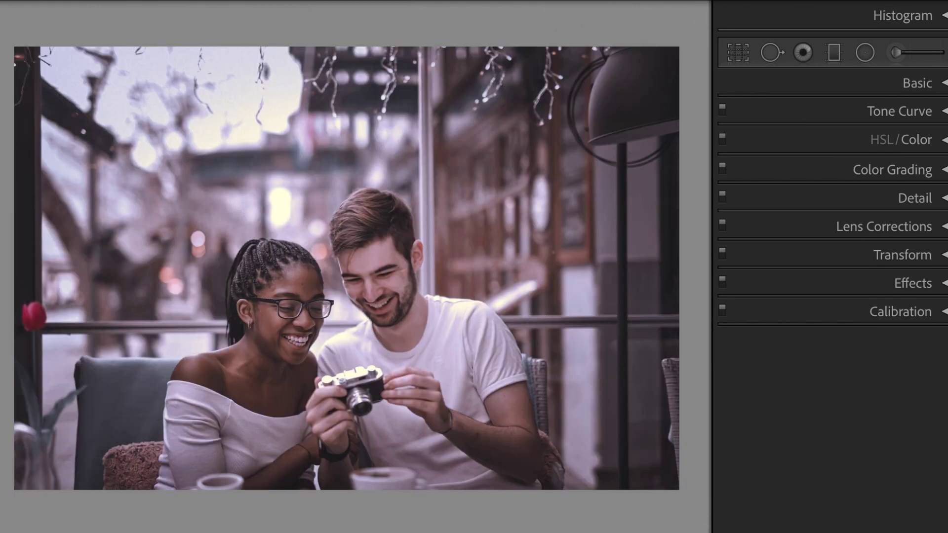